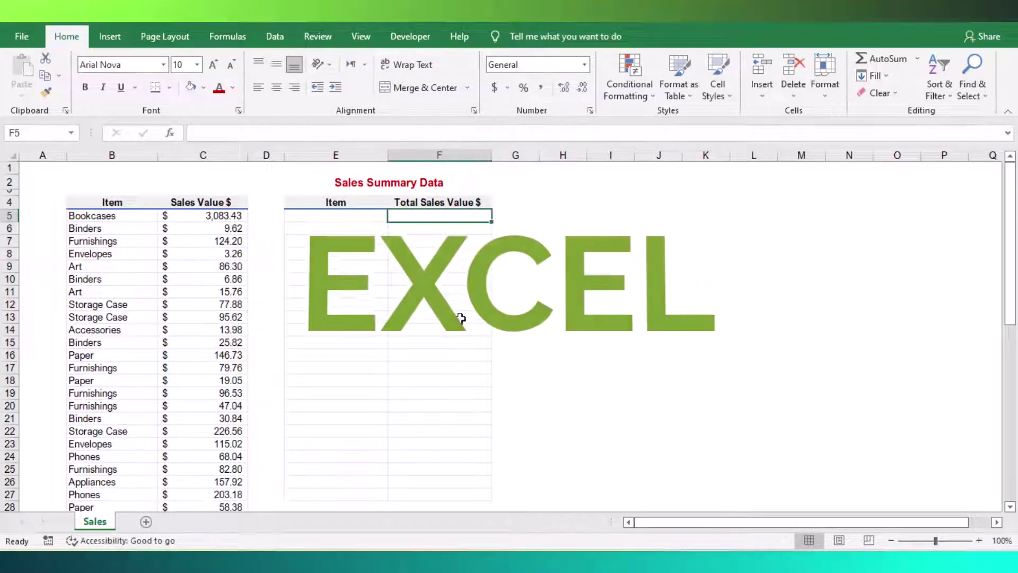
Look over the sales data and the Sales Summary Data table area
scroll(126, 273, down, 8)
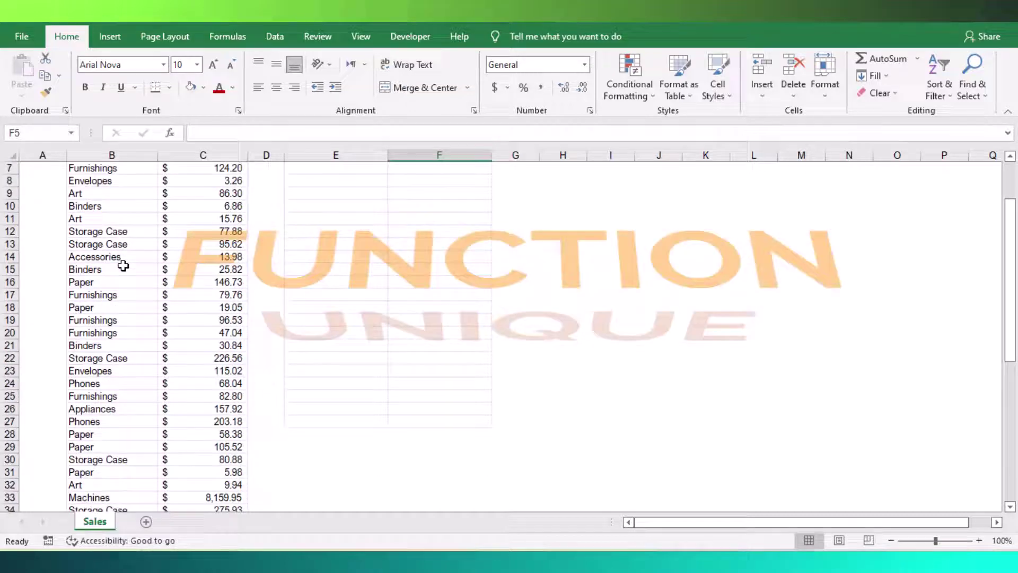
scroll(124, 266, down, 2)
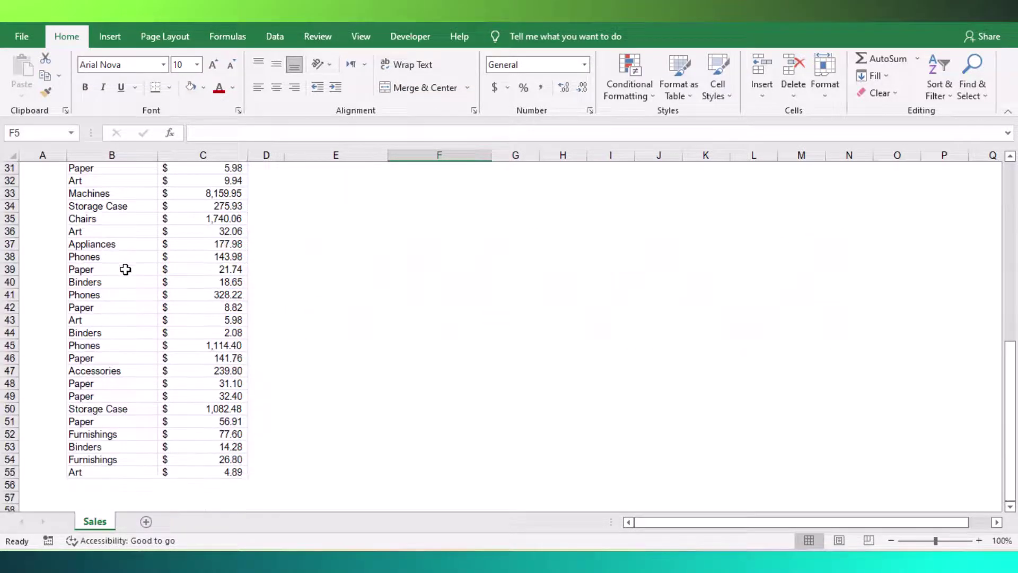
scroll(129, 383, up, 10)
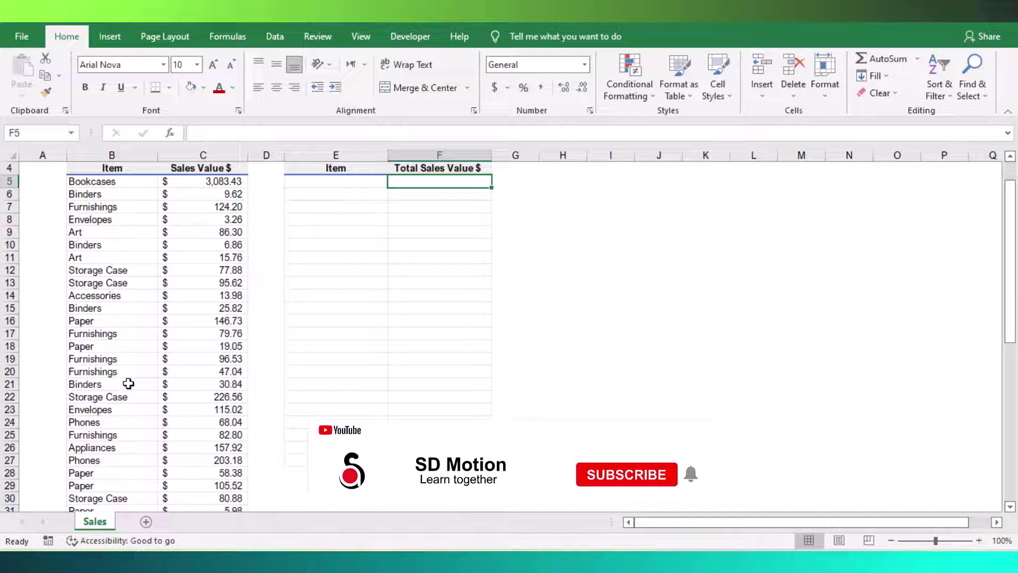
scroll(128, 383, down, 10)
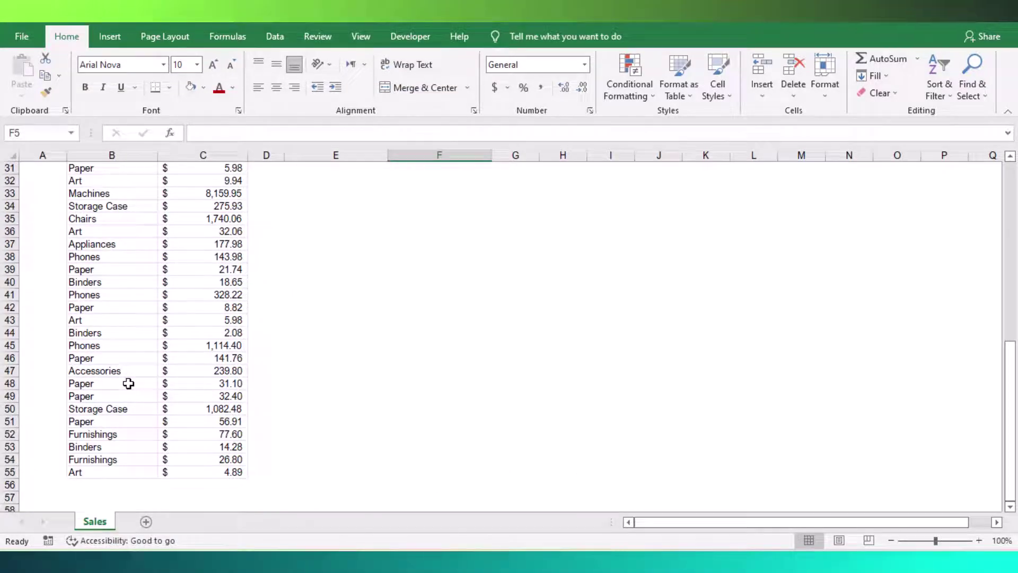
scroll(129, 382, up, 5)
scroll(128, 383, up, 5)
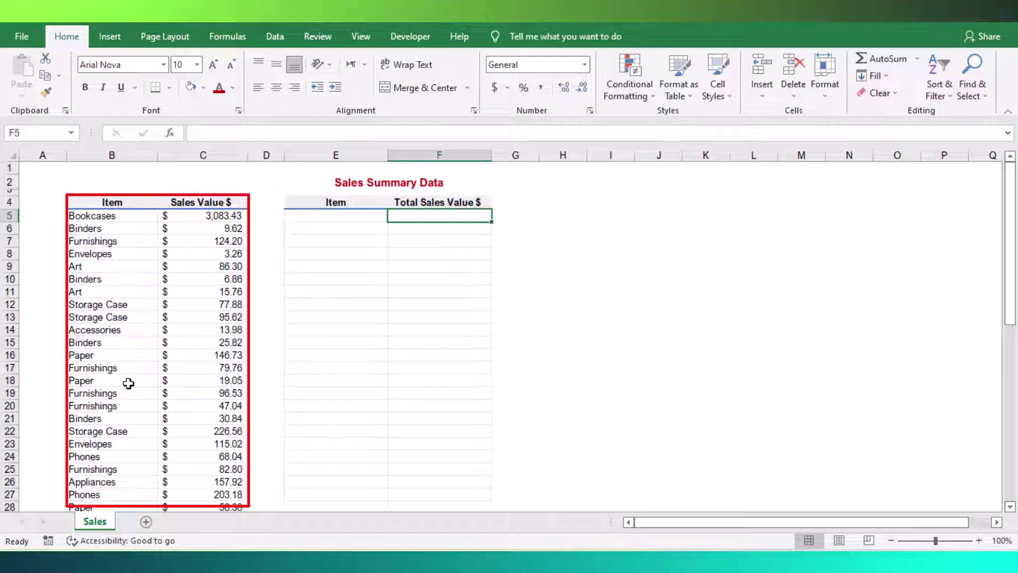
click(327, 218)
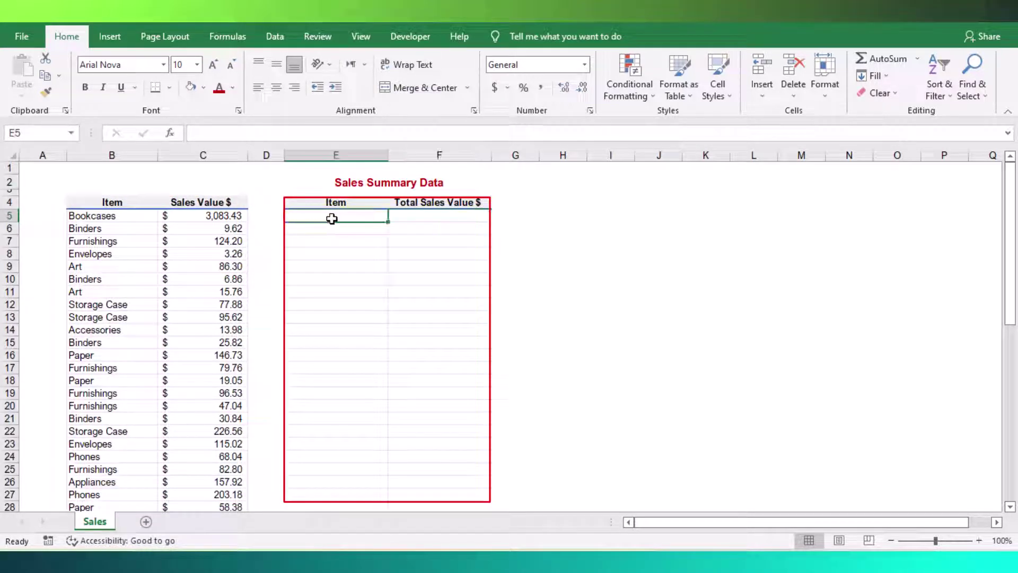
click(433, 185)
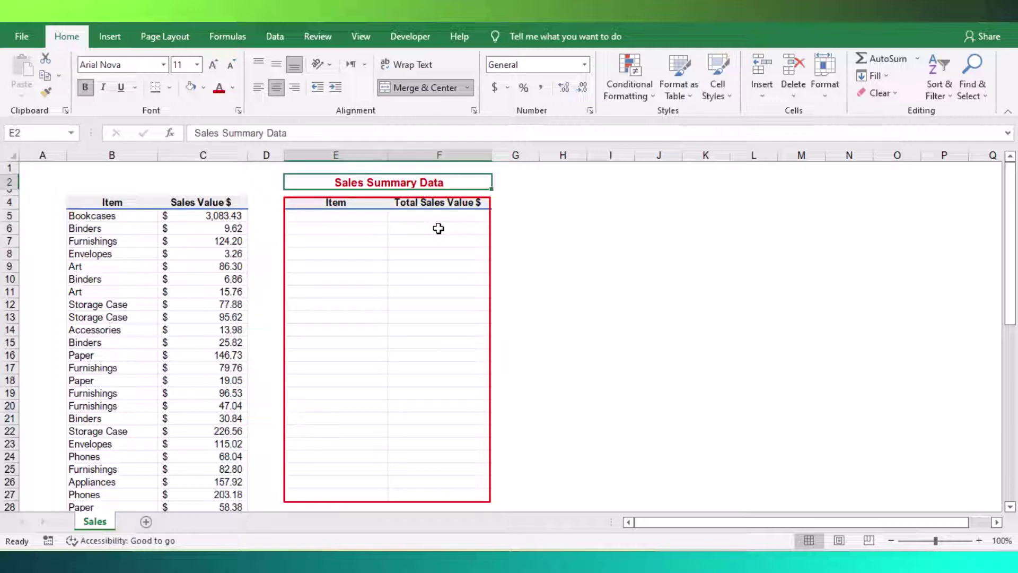
click(341, 254)
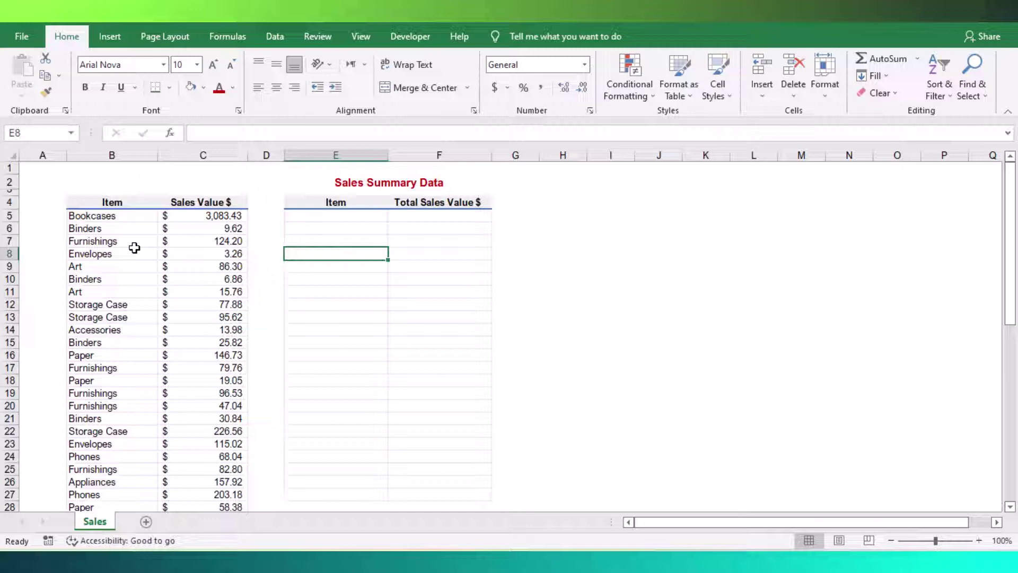
Copy the item names B5:B55 and paste them into column I starting at I4
click(111, 220)
key(ctrl+shift+Down)
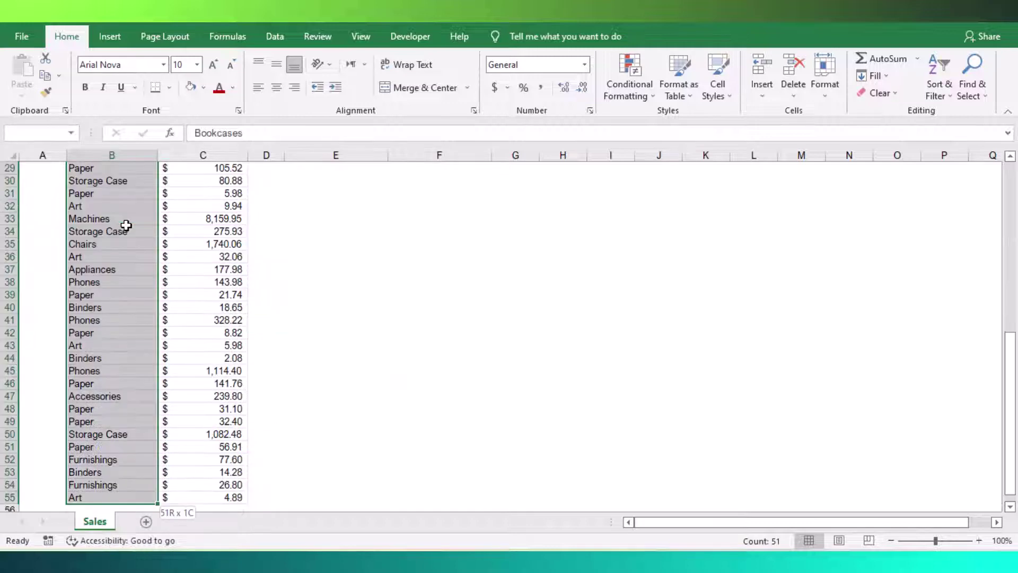
key(ctrl+c)
scroll(552, 316, up, 9)
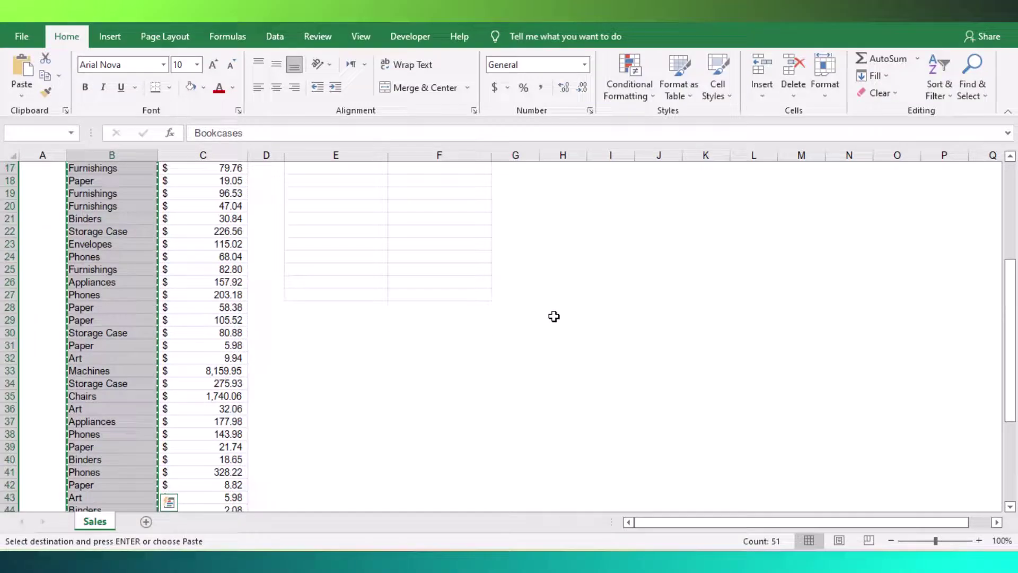
right_click(594, 208)
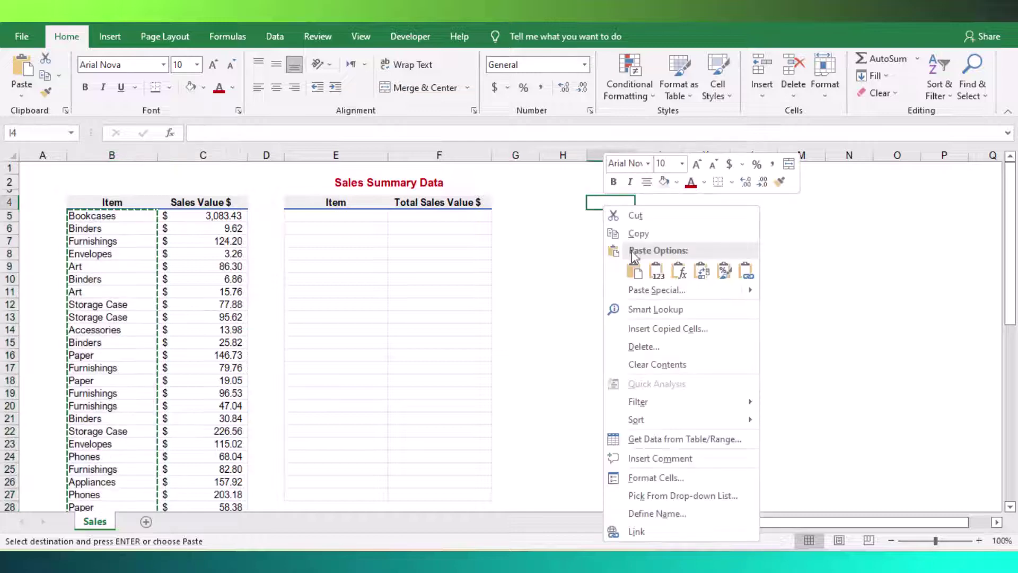
click(656, 266)
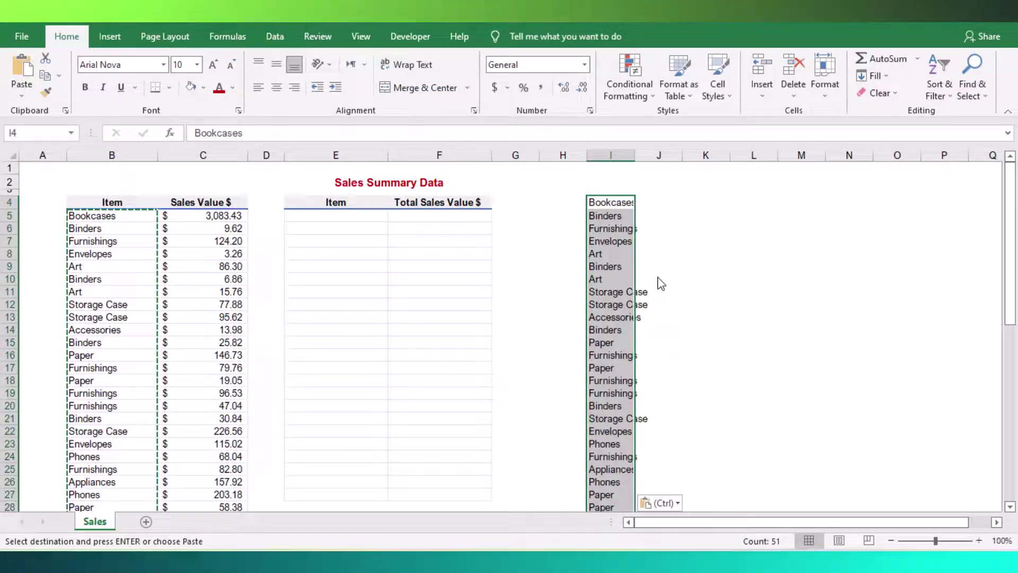
Remove duplicates from the copied item list in column I
click(274, 37)
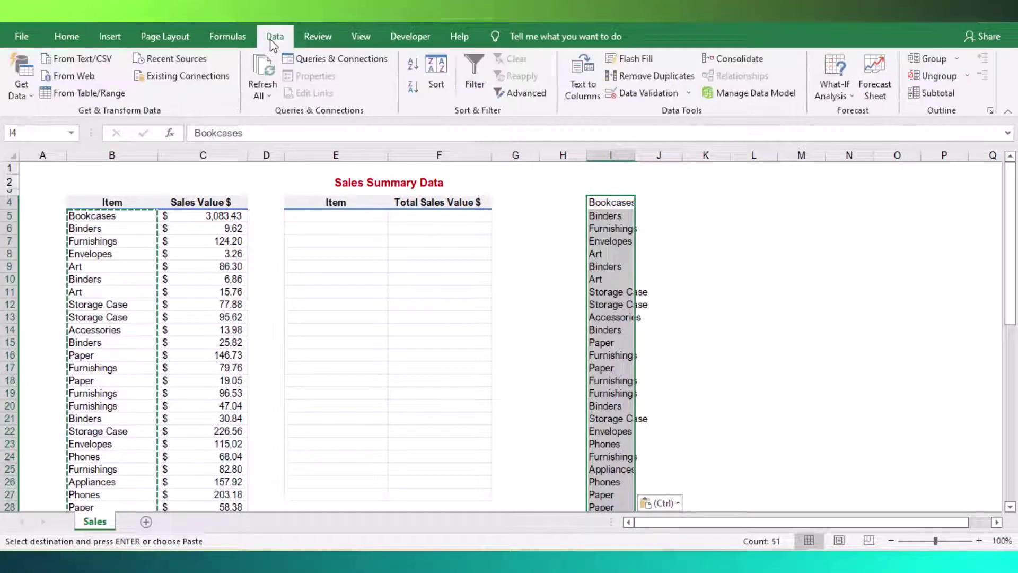
click(625, 77)
click(769, 330)
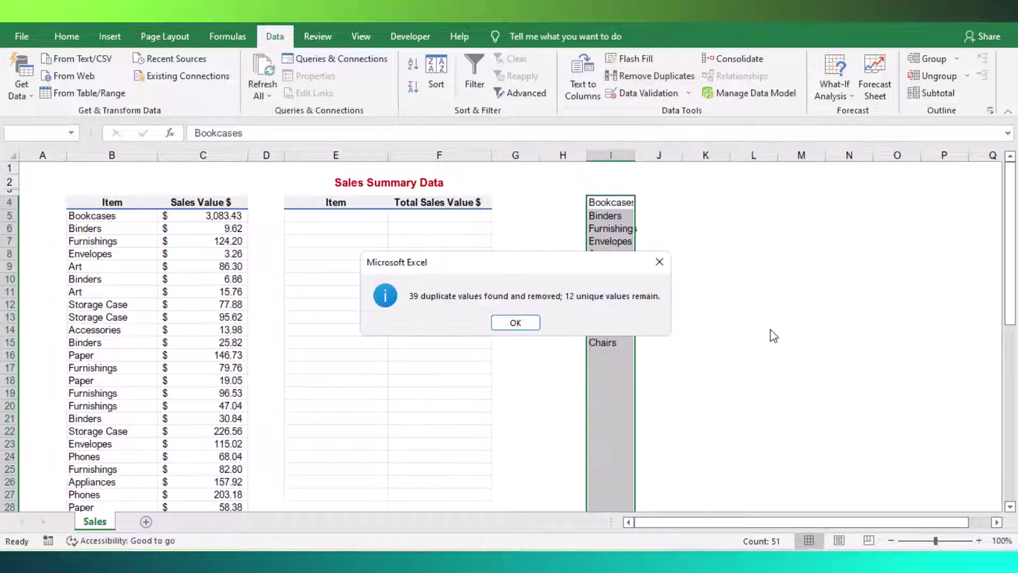
click(516, 322)
Copy the 12 unique items and paste them into the Item column at E5
key(ctrl+shift+Up)
key(ctrl+c)
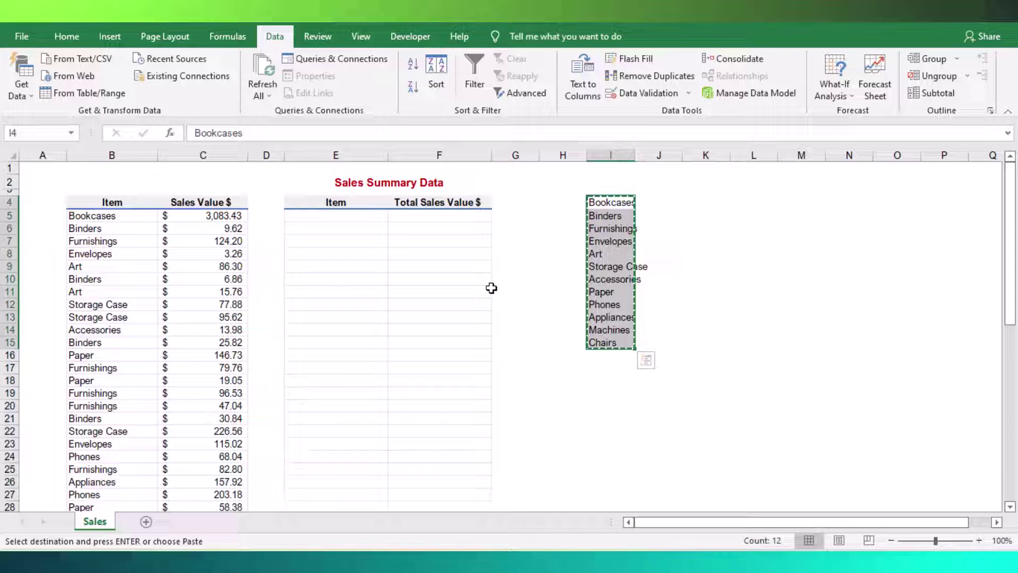
click(300, 218)
right_click(300, 219)
click(335, 267)
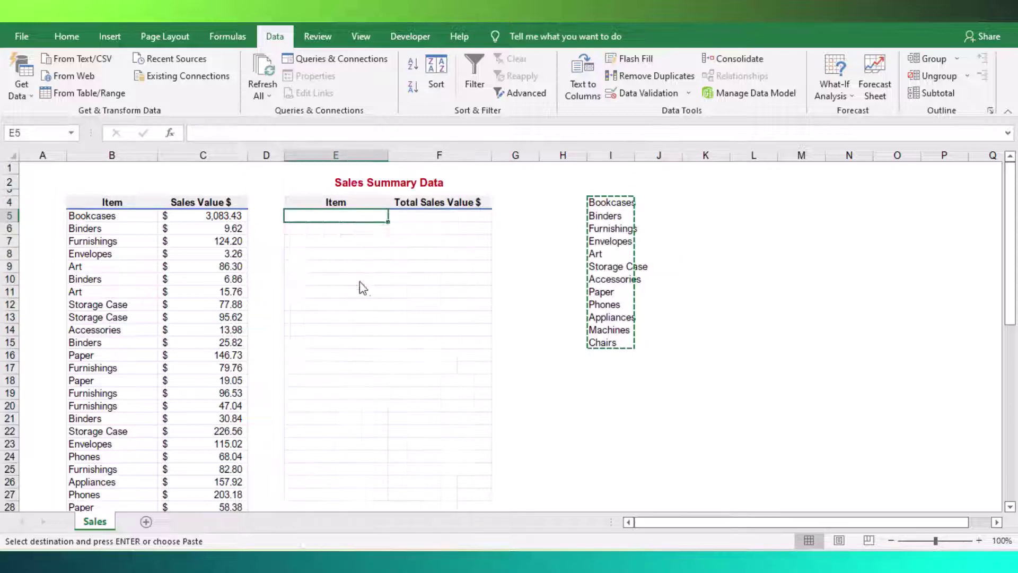
Clear the helper list in column I and the pasted items in E5:E16
drag(610, 202, 611, 339)
key(Delete)
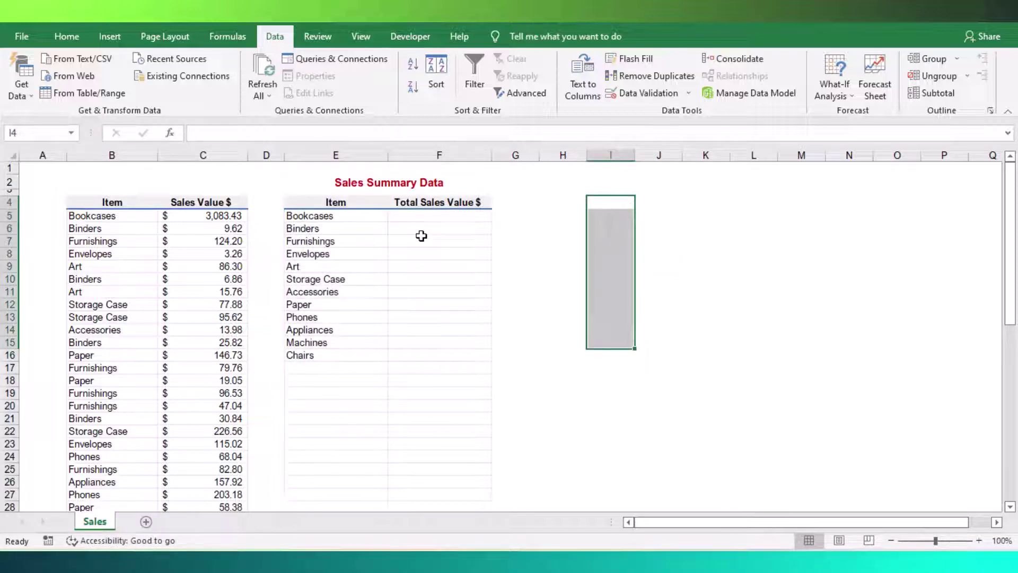
click(419, 219)
drag(291, 216, 299, 354)
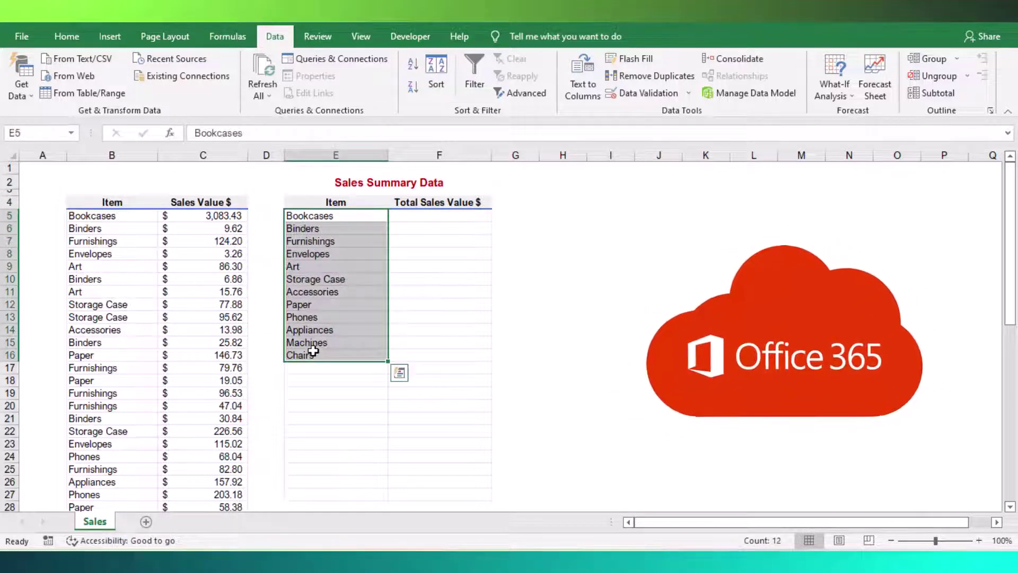
click(541, 344)
drag(348, 215, 365, 354)
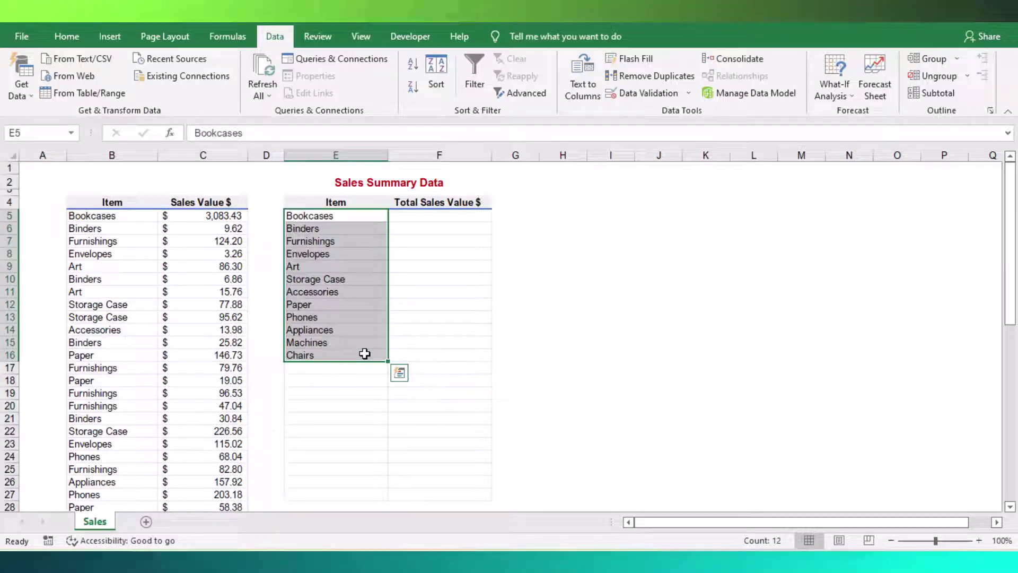
key(Delete)
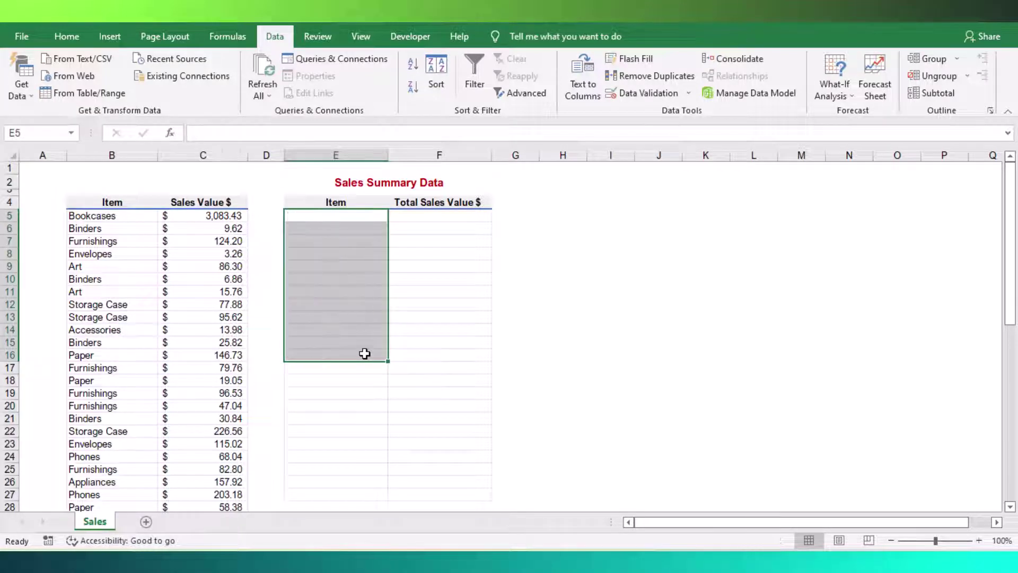
click(370, 314)
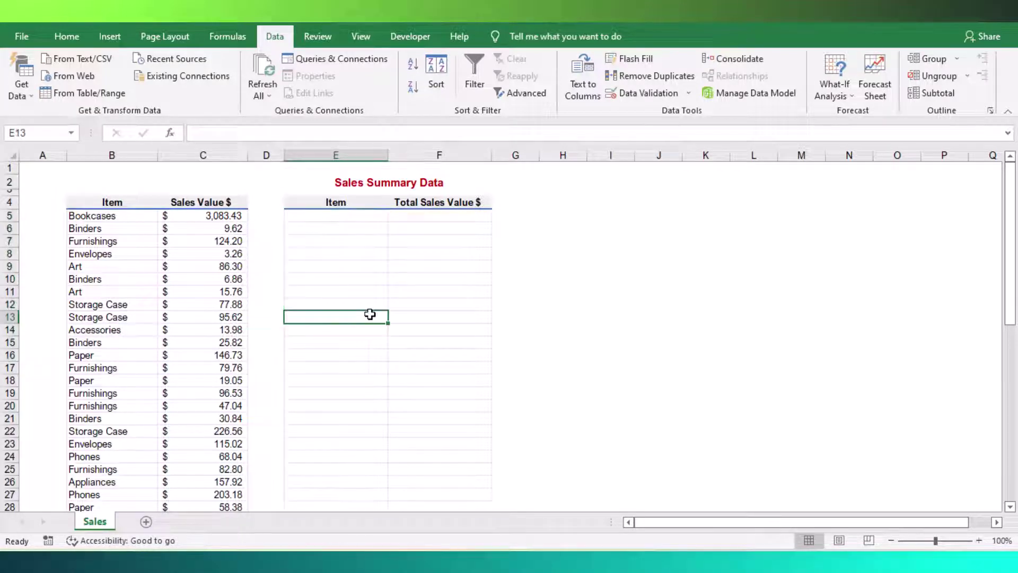
click(330, 219)
click(444, 220)
text(=uniq)
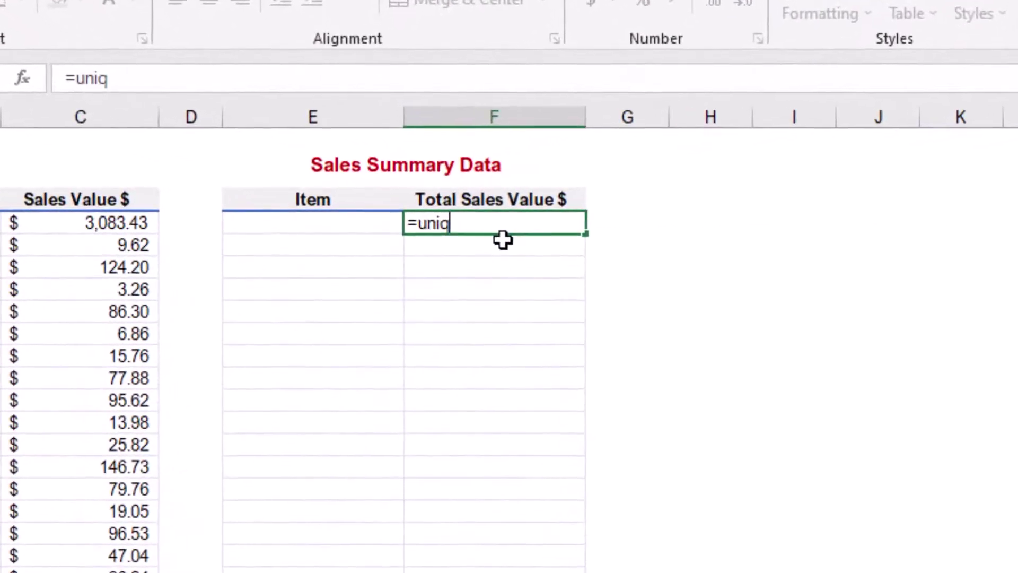
key(BackSpace)
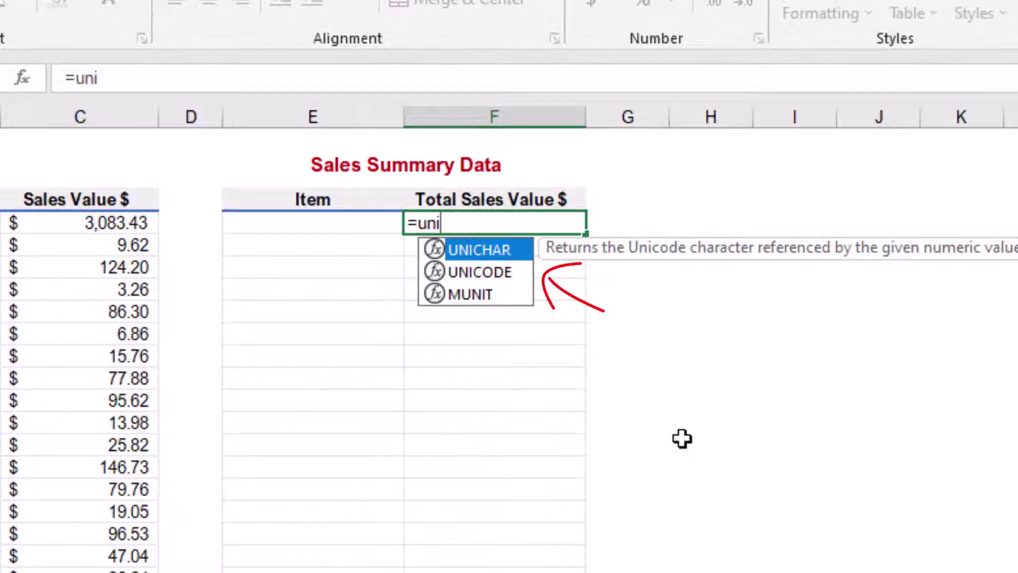
key(Escape)
key(Escape)
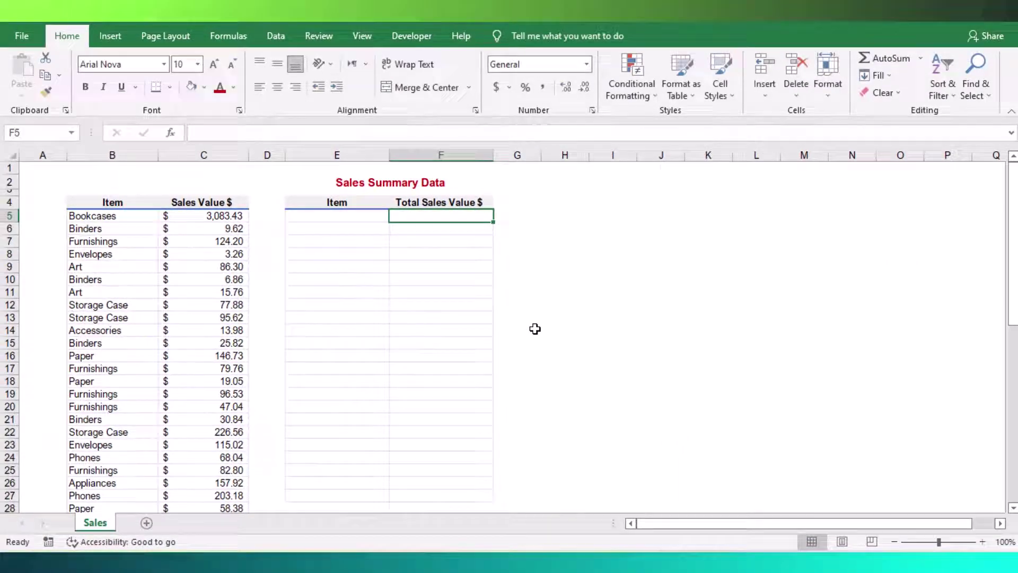
click(476, 314)
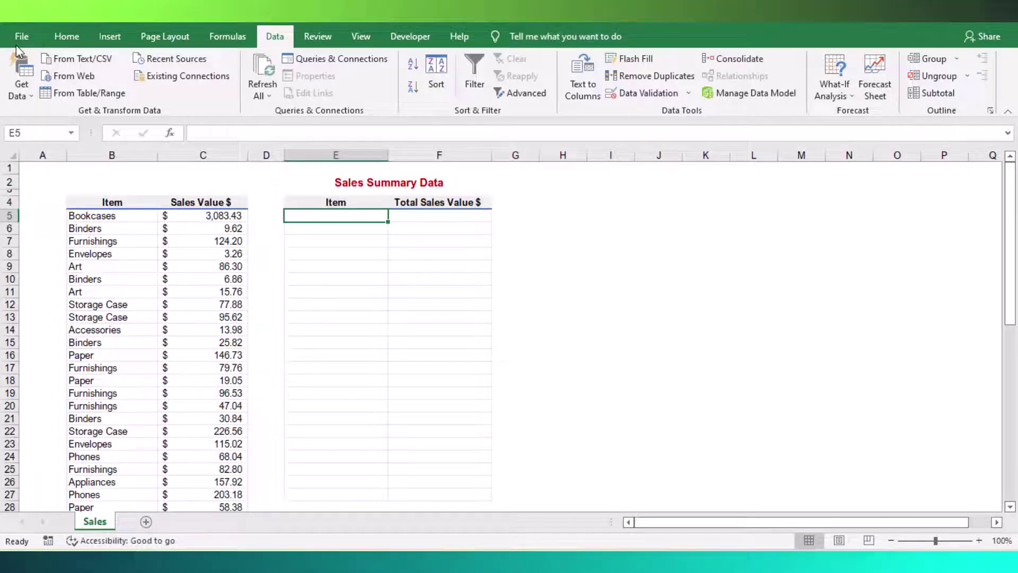
Show the Add-ins page of Excel Options, with Manage set to Excel Add-ins
click(21, 37)
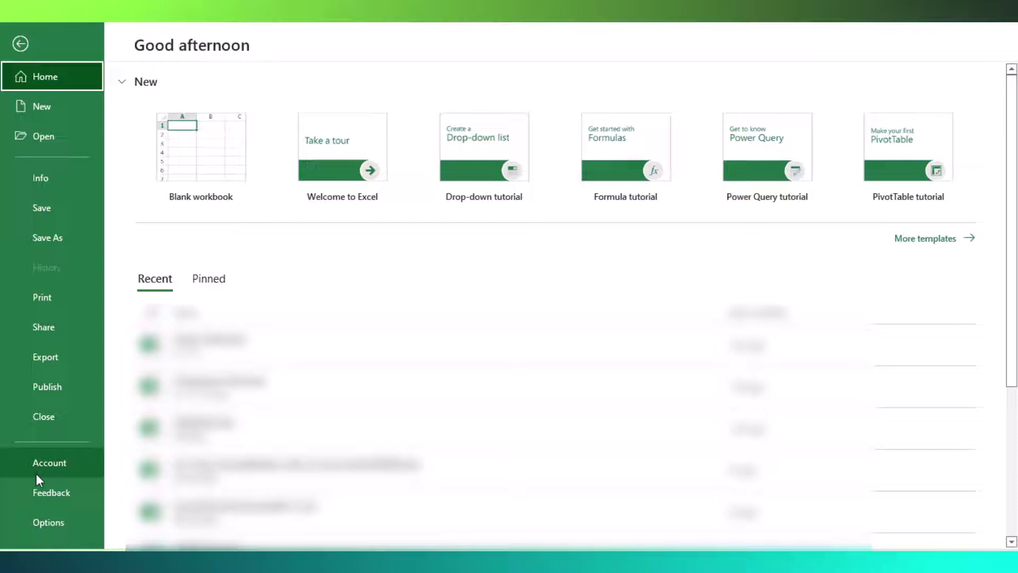
click(51, 520)
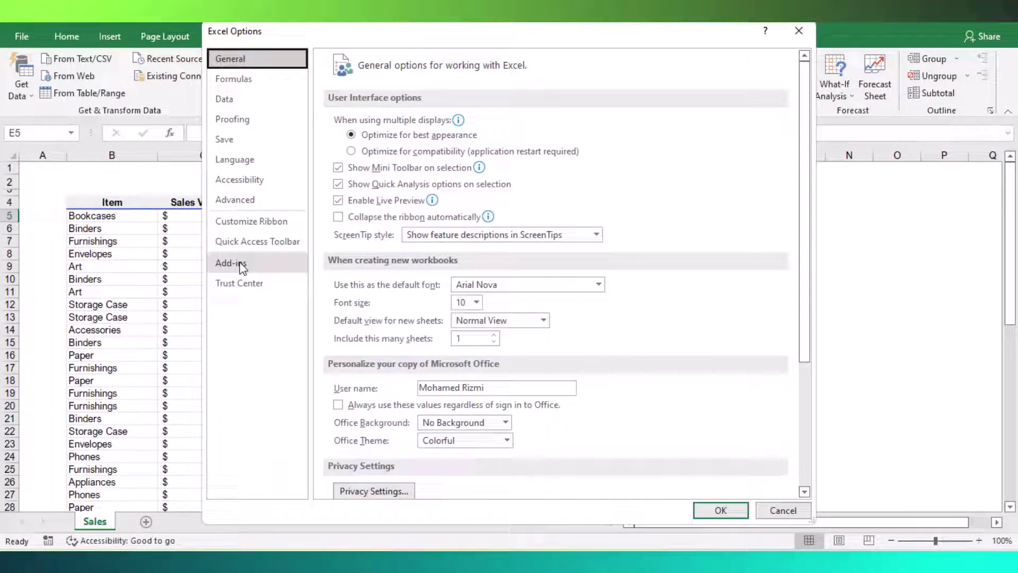
click(264, 266)
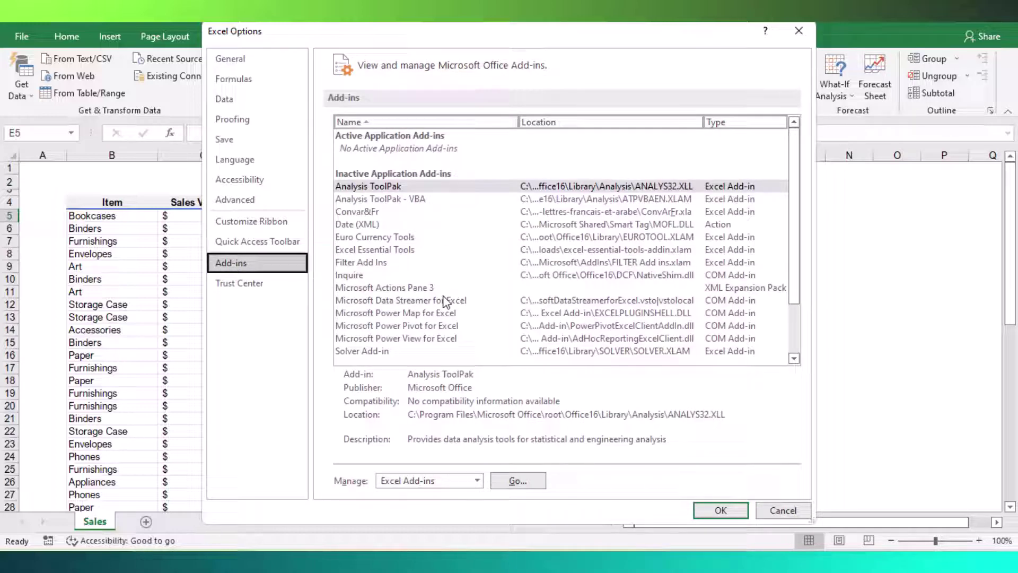
scroll(450, 329, down, 2)
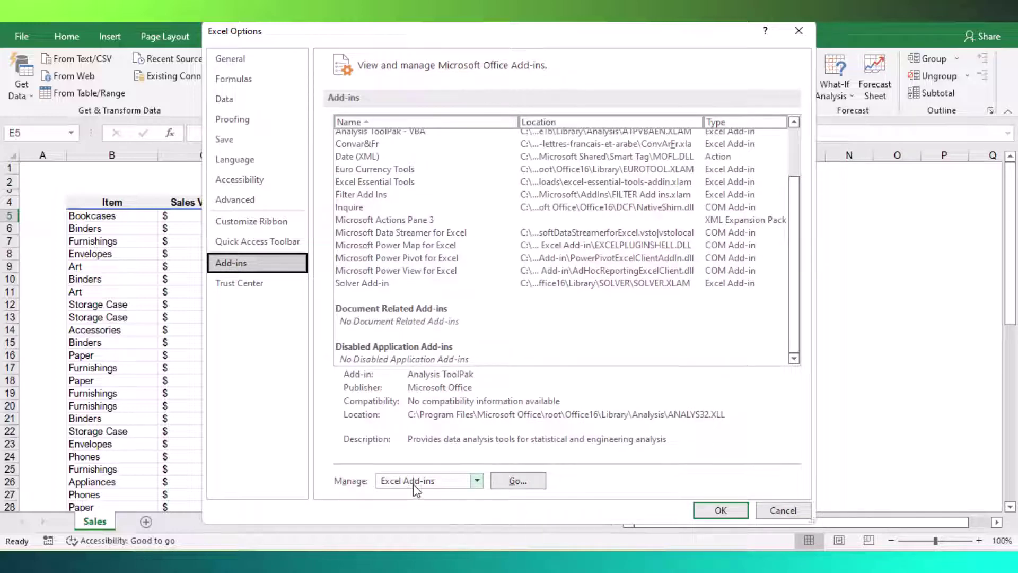
Load the UNIQUE.xlam add-in file and enable Unique in the Add-ins list
click(520, 482)
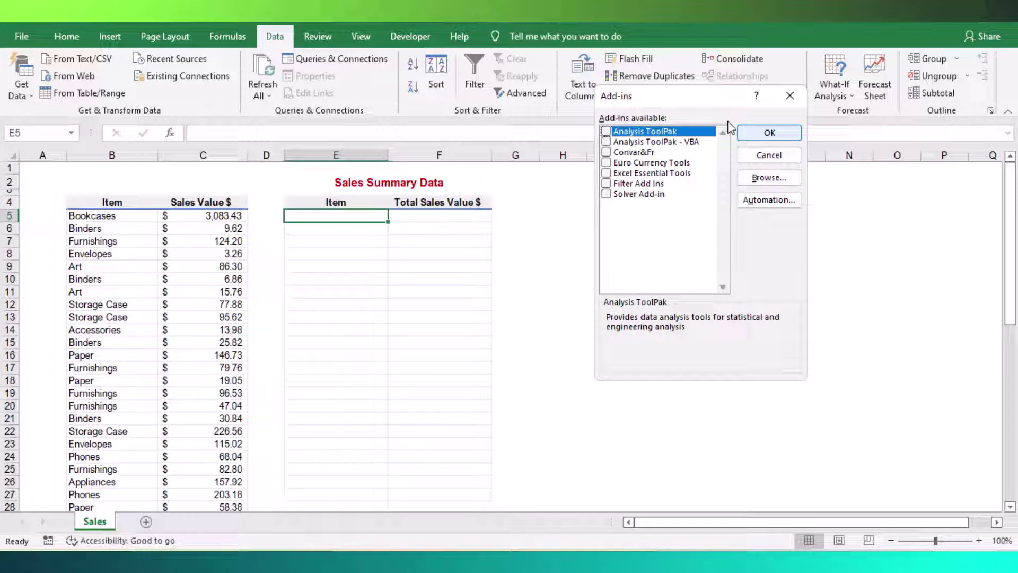
drag(668, 96, 538, 180)
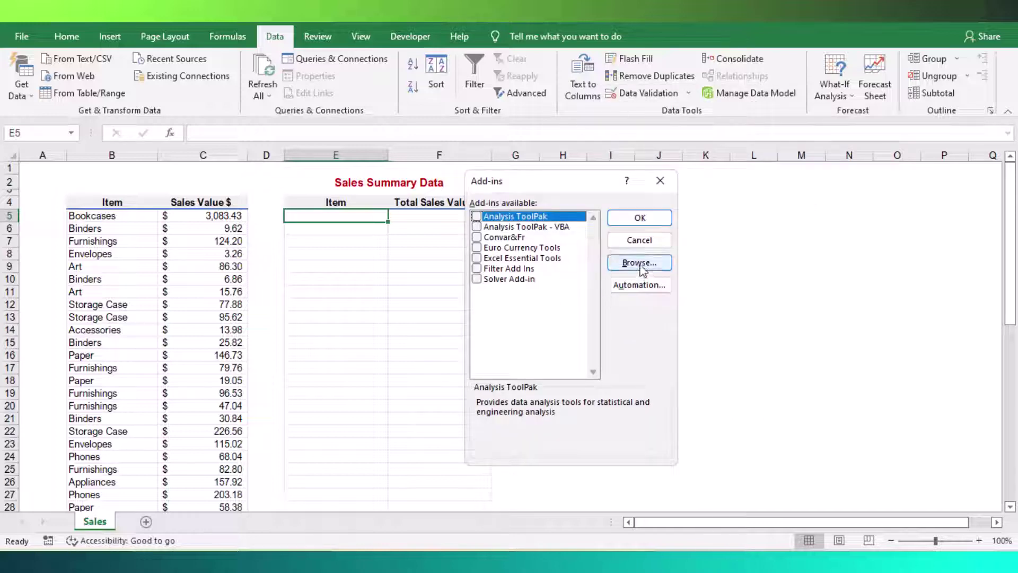
click(643, 264)
click(855, 502)
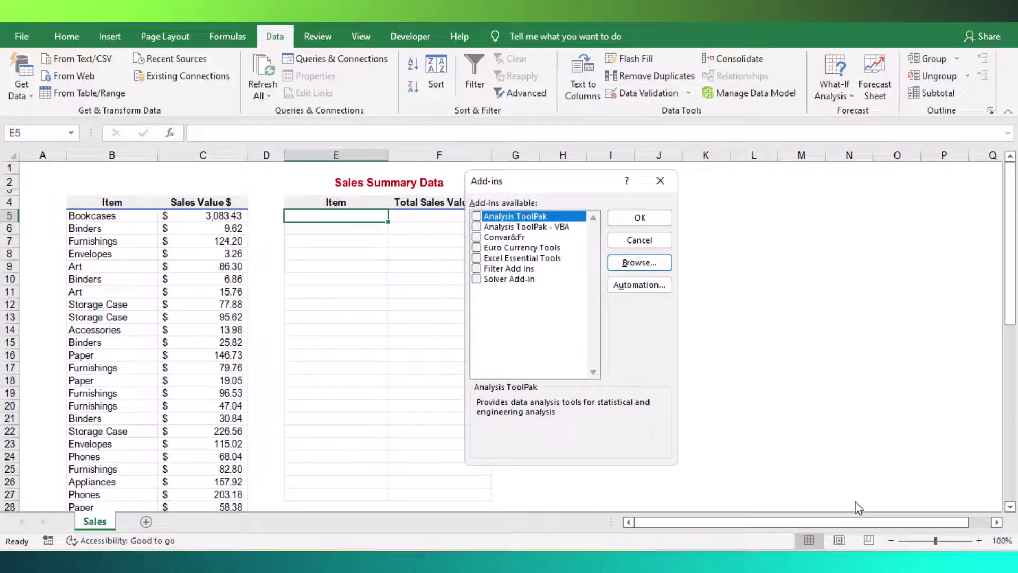
click(639, 218)
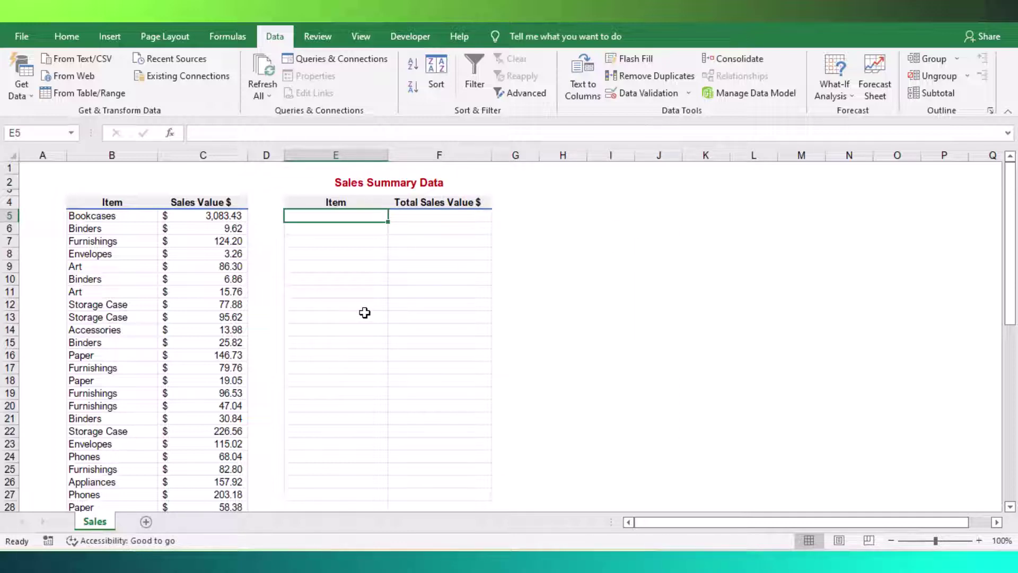
Start a =UNIQUE formula in E5, choosing UNIQUE from the autocomplete suggestions
text(=uni)
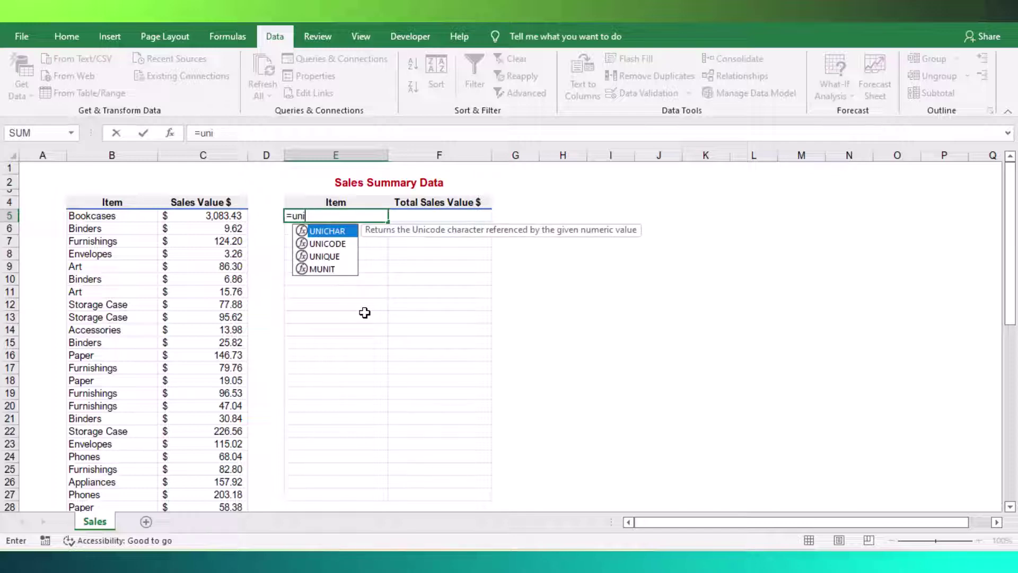
key(Down)
key(Down)
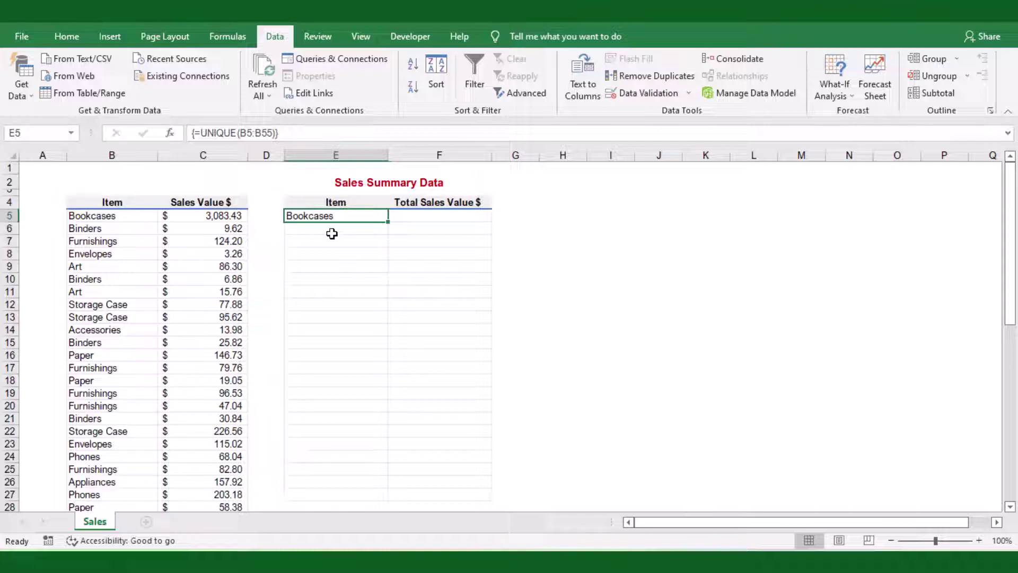
Enter {=UNIQUE(B5:B55)} as an array formula across E5:E16, listing Bookcases through Chairs
drag(350, 232, 354, 400)
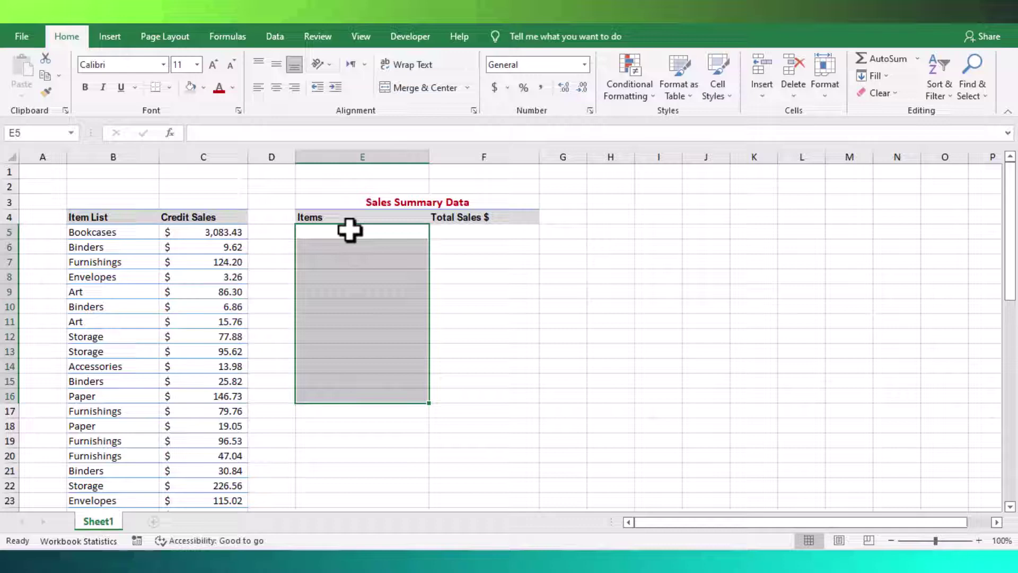
click(196, 133)
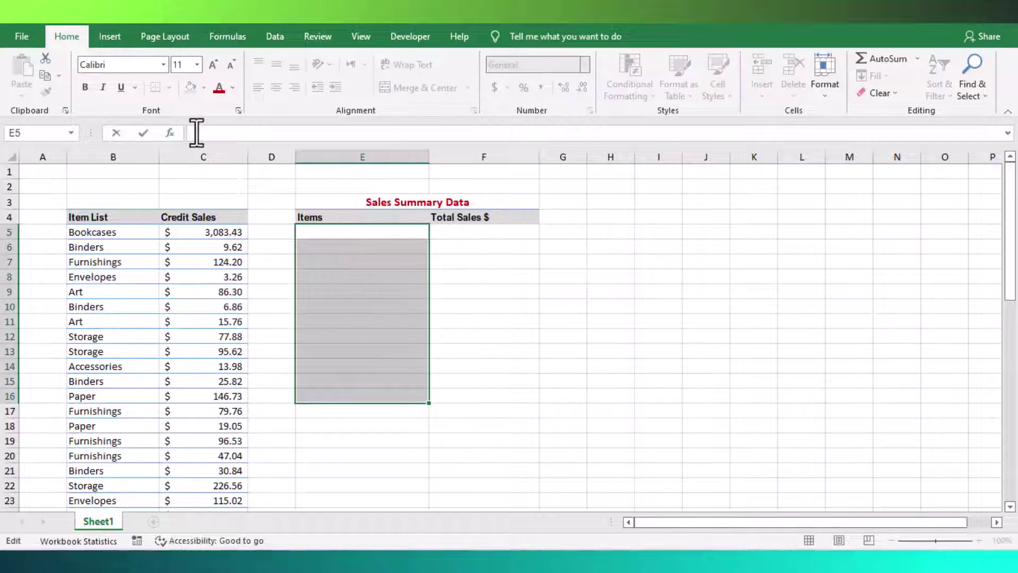
text(=UNIQUE()
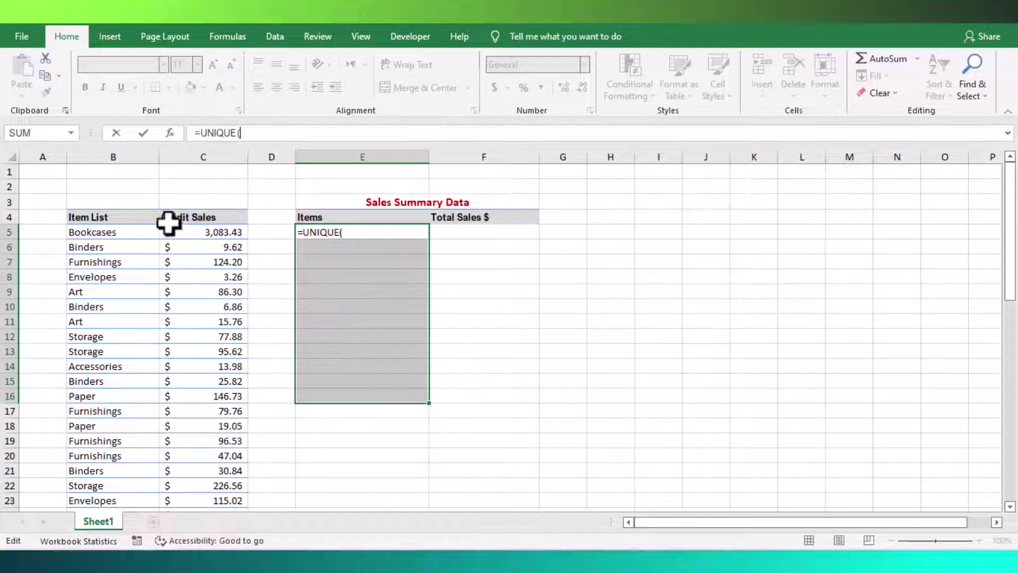
click(140, 233)
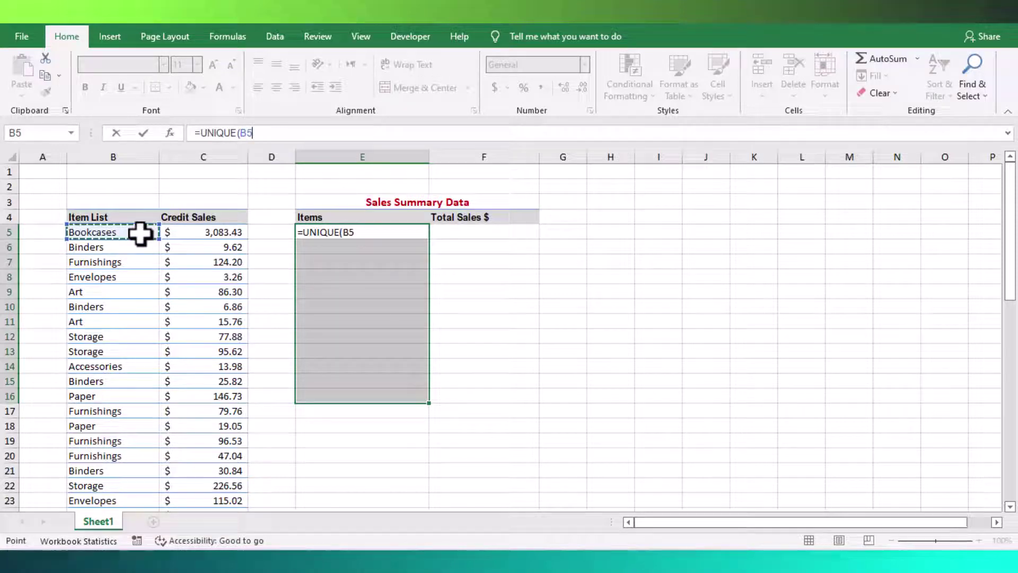
key(ctrl+shift+Down)
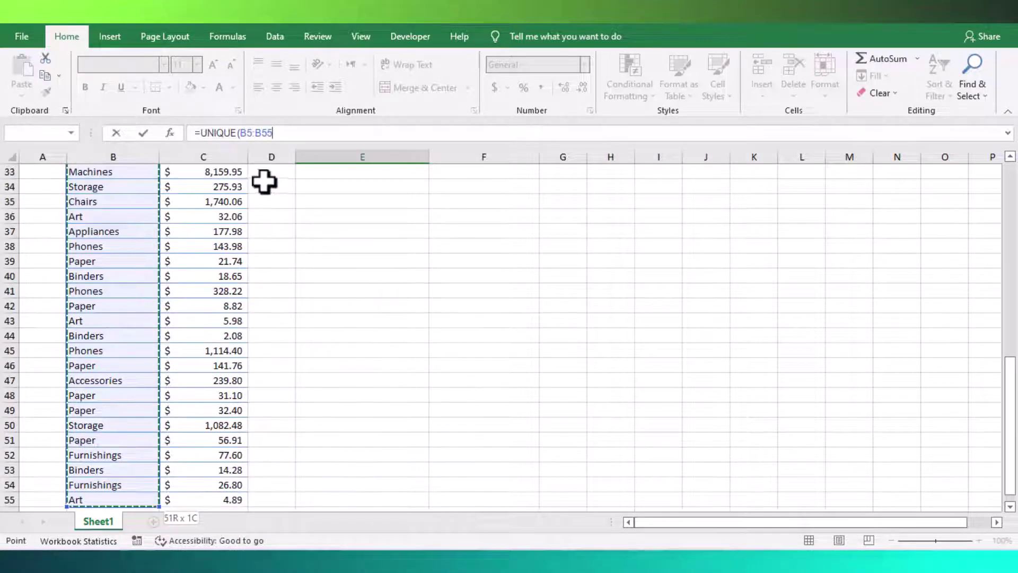
key(ctrl+shift+Return)
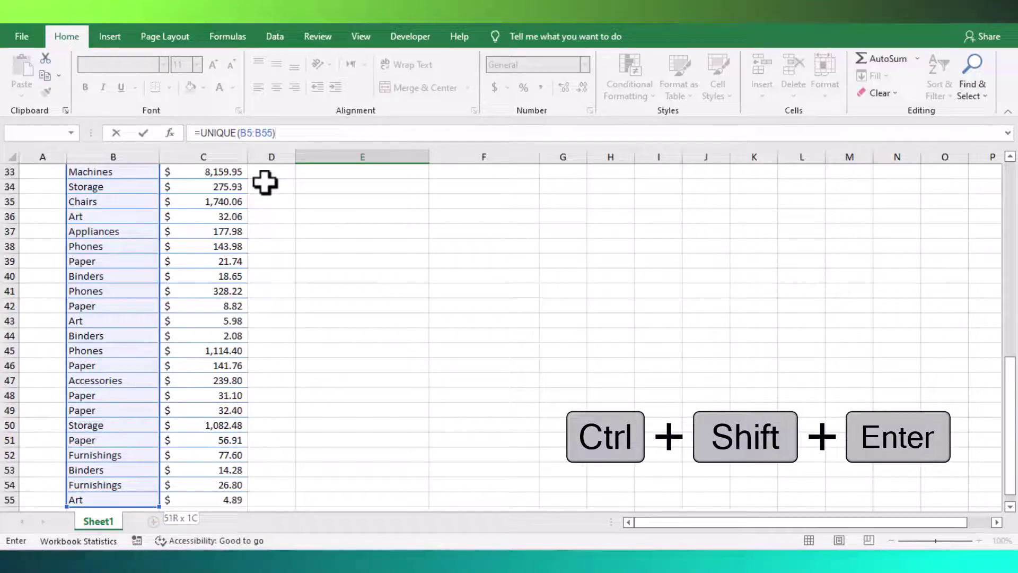
scroll(431, 295, up, 10)
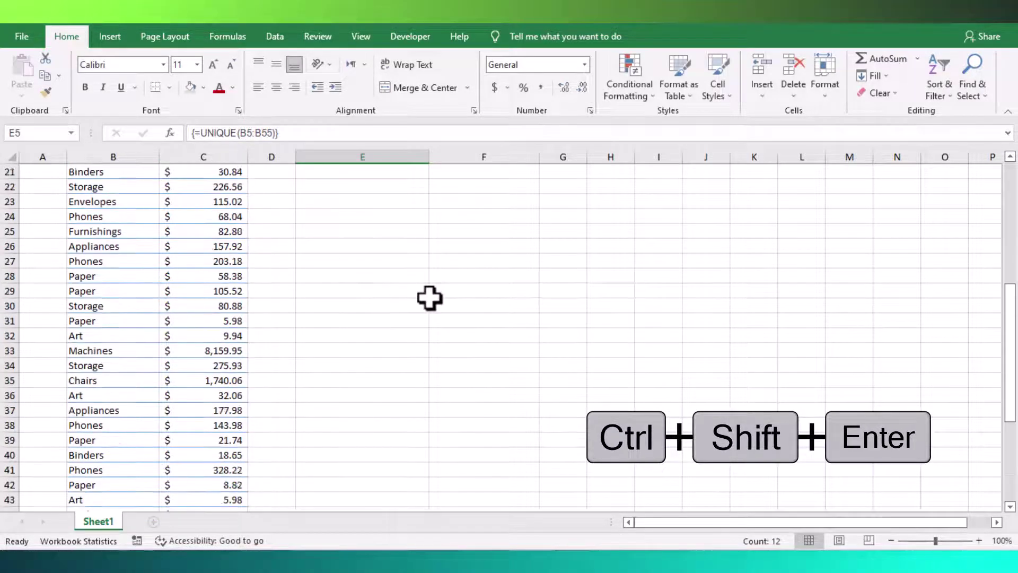
click(395, 393)
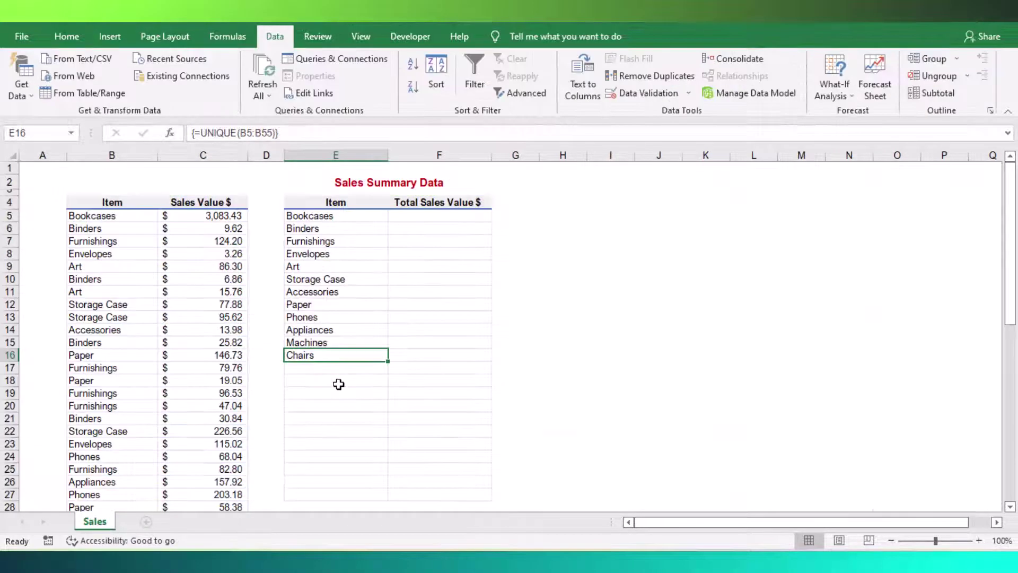
Begin a SUMIF formula in F5 with criteria range B5:B55
scroll(336, 384, down, 1)
scroll(339, 384, up, 1)
drag(324, 220, 330, 353)
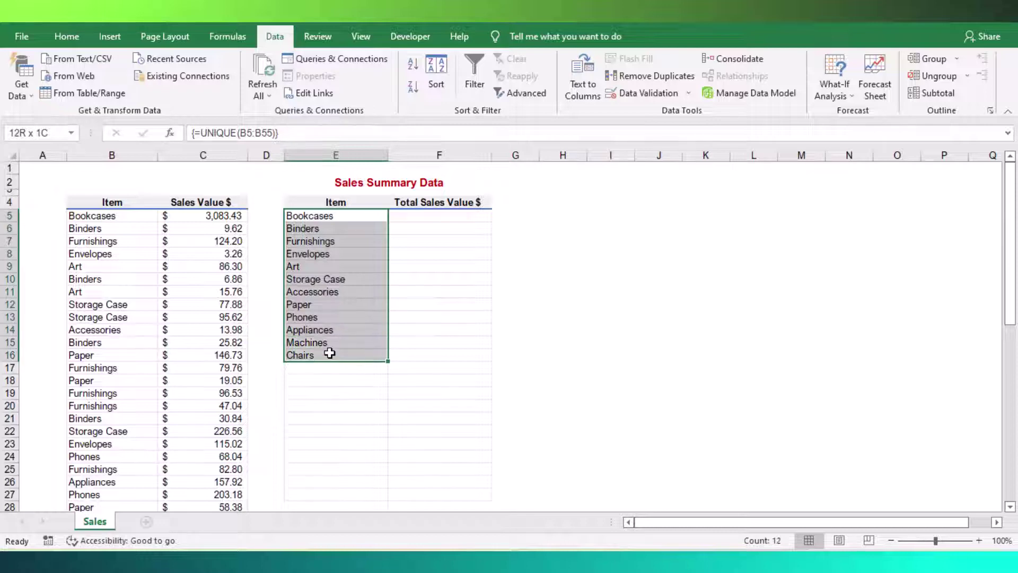
key(Right)
text(=)
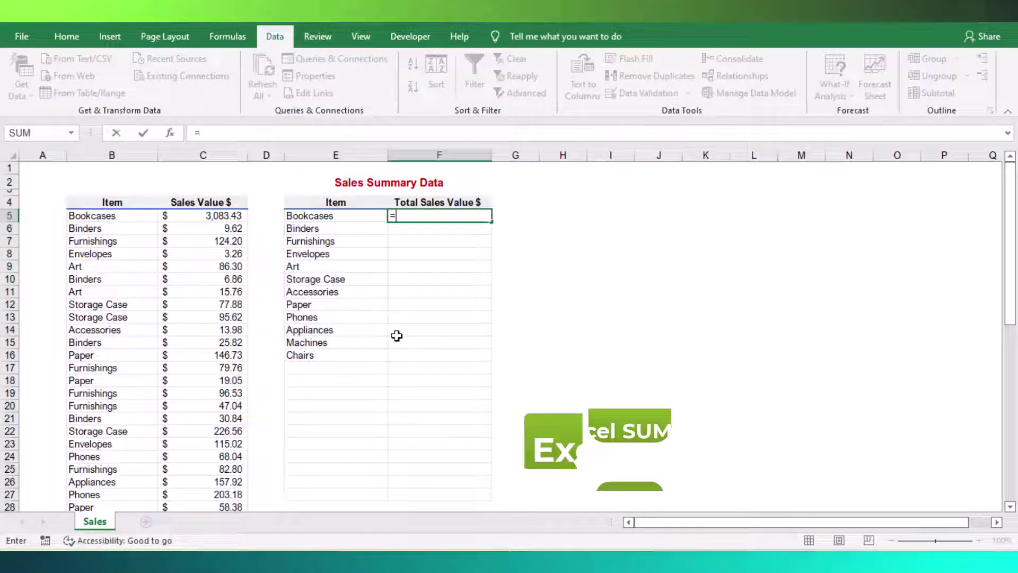
text(sumif)
key(Tab)
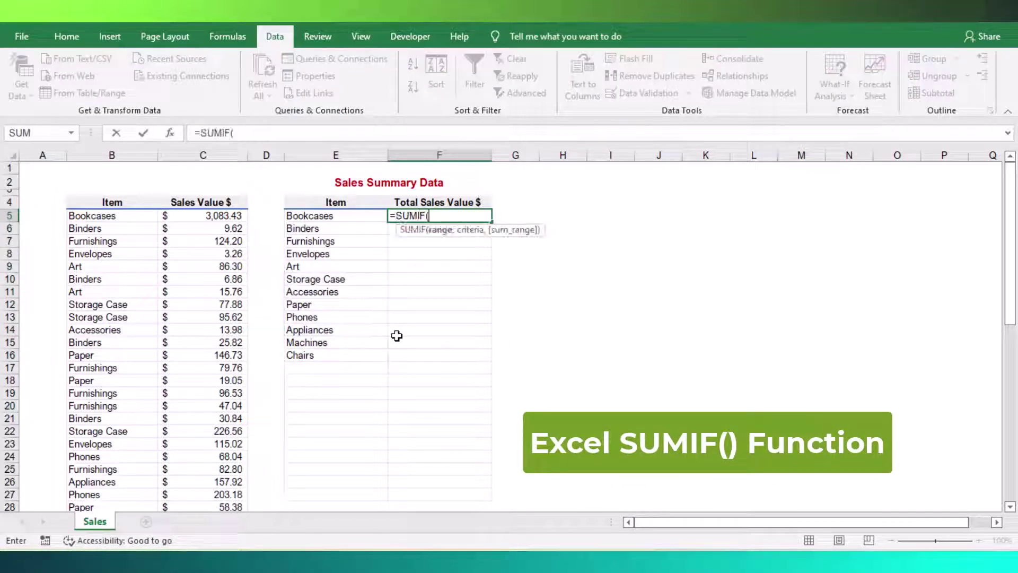
click(121, 215)
key(ctrl+shift+Down)
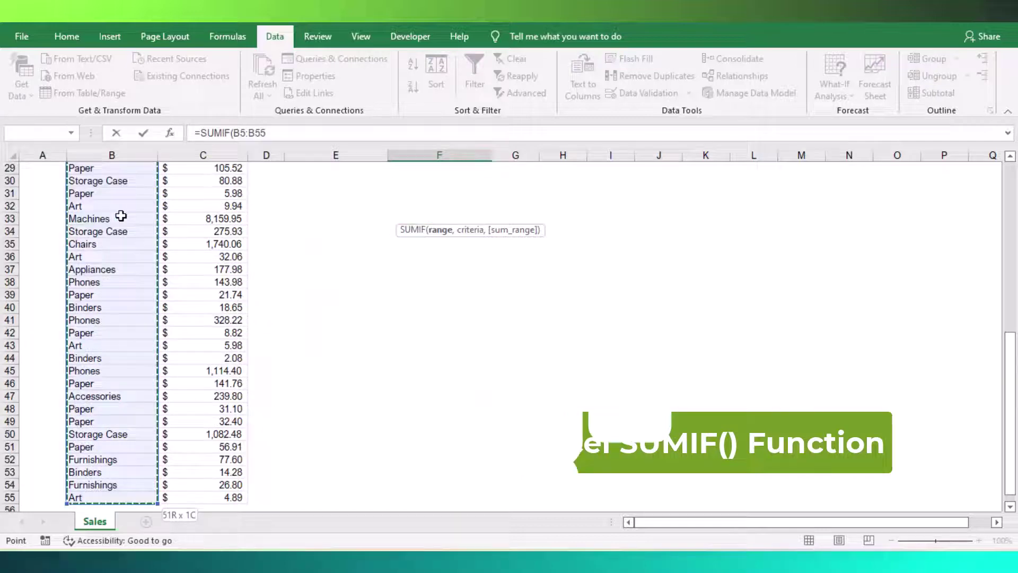
Complete the SUMIF with criterion E5 and sum range C5:C55, giving 3083.43
text(,)
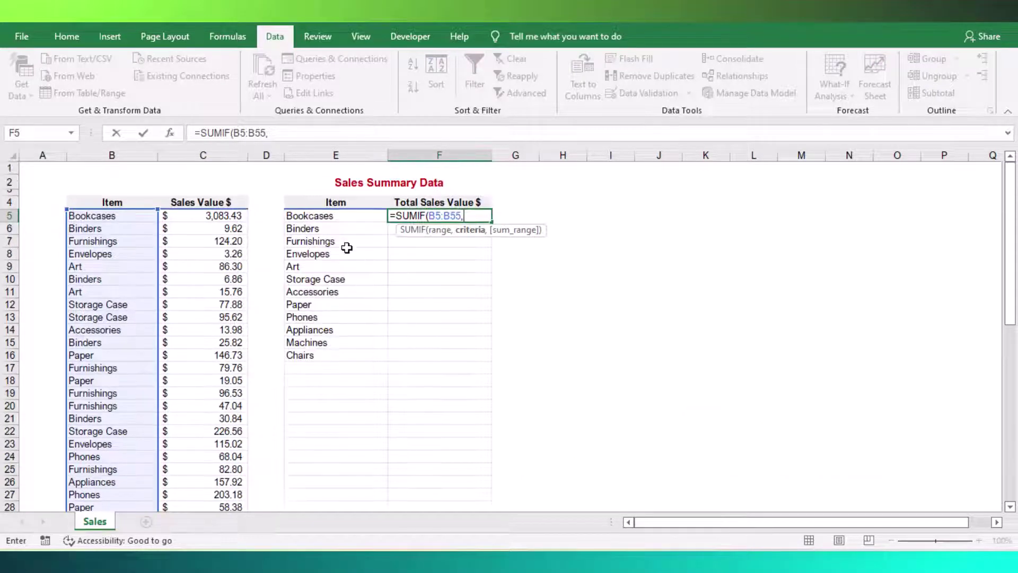
click(339, 217)
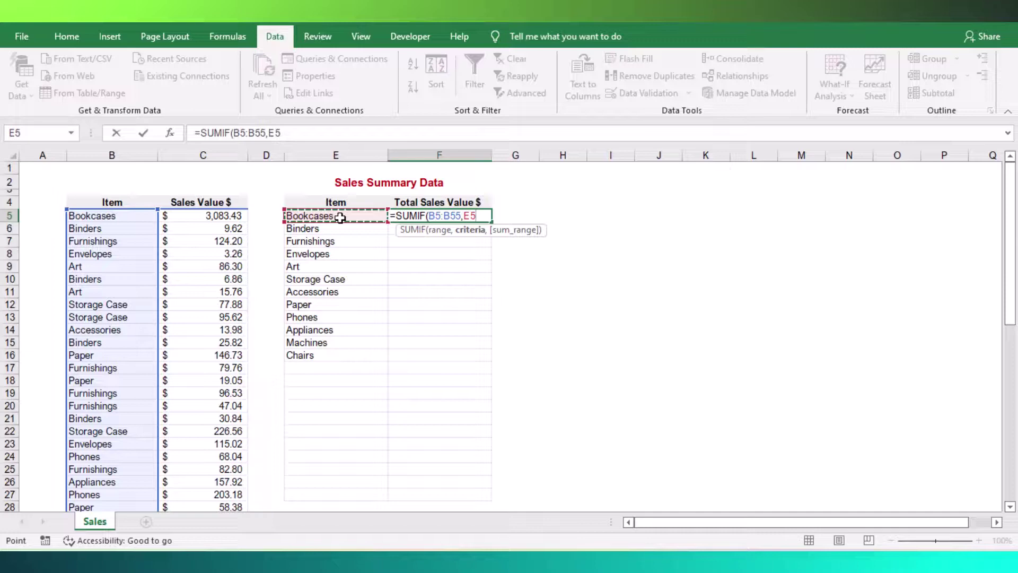
text(,)
click(234, 217)
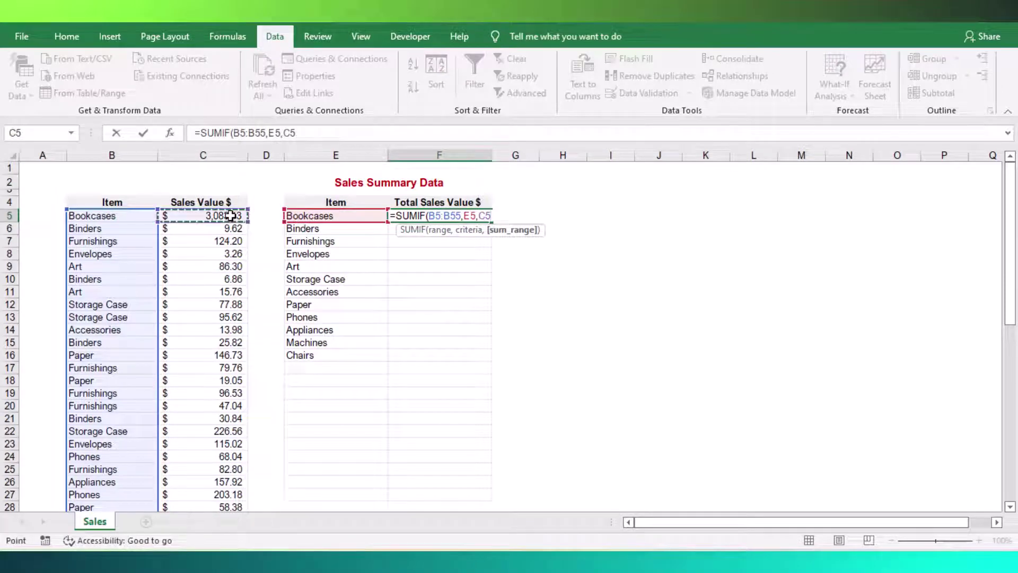
key(ctrl+shift+Down)
key(Return)
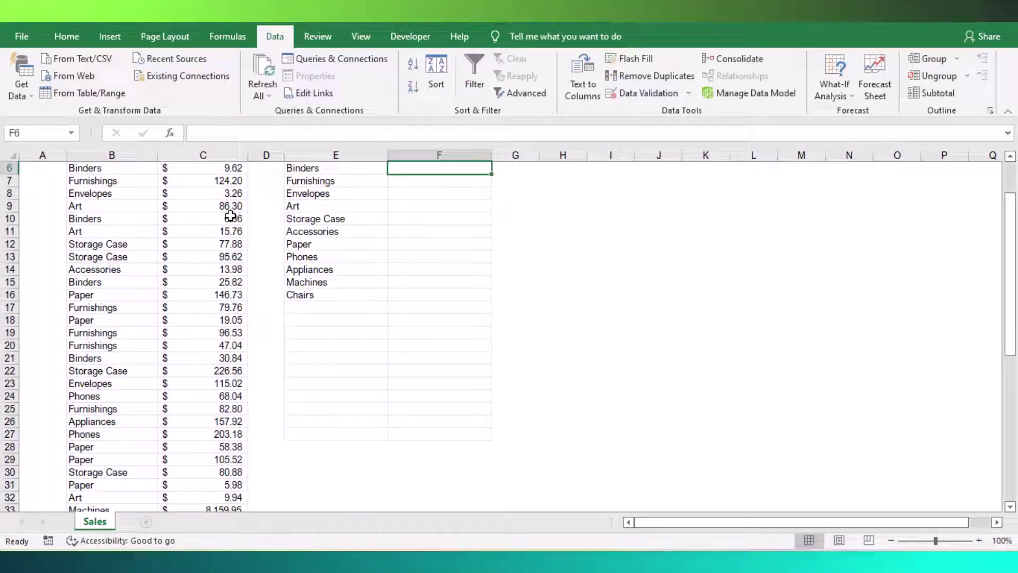
click(484, 216)
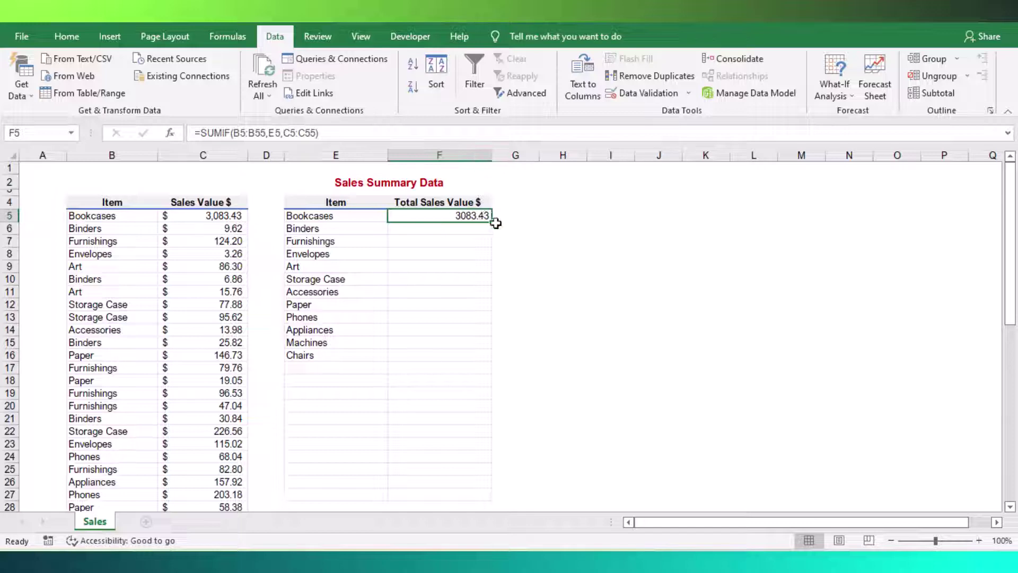
Fill the SUMIF down to F16 and apply Accounting format to F5:F16
drag(495, 222, 474, 370)
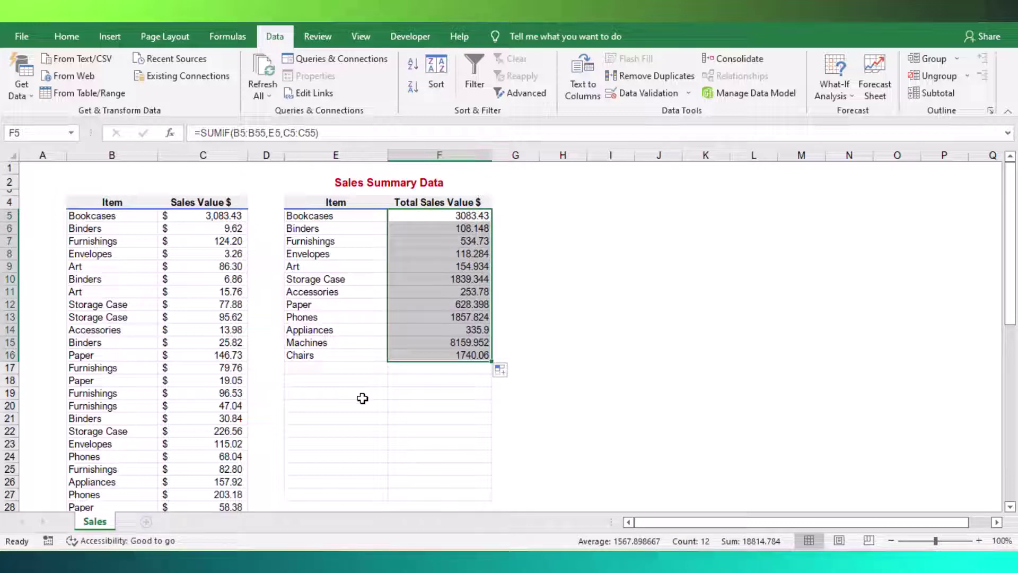
click(467, 390)
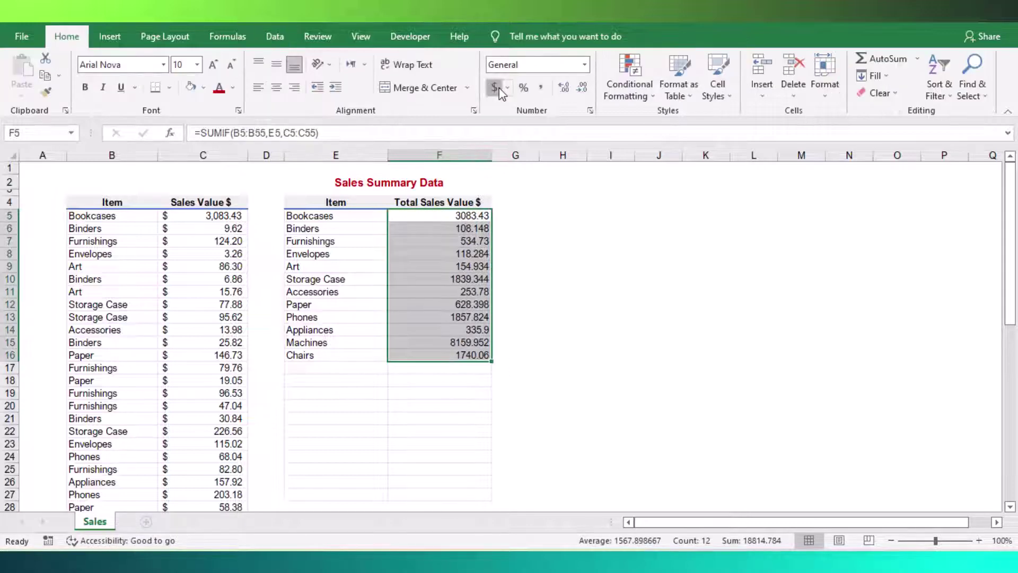
click(495, 88)
click(445, 417)
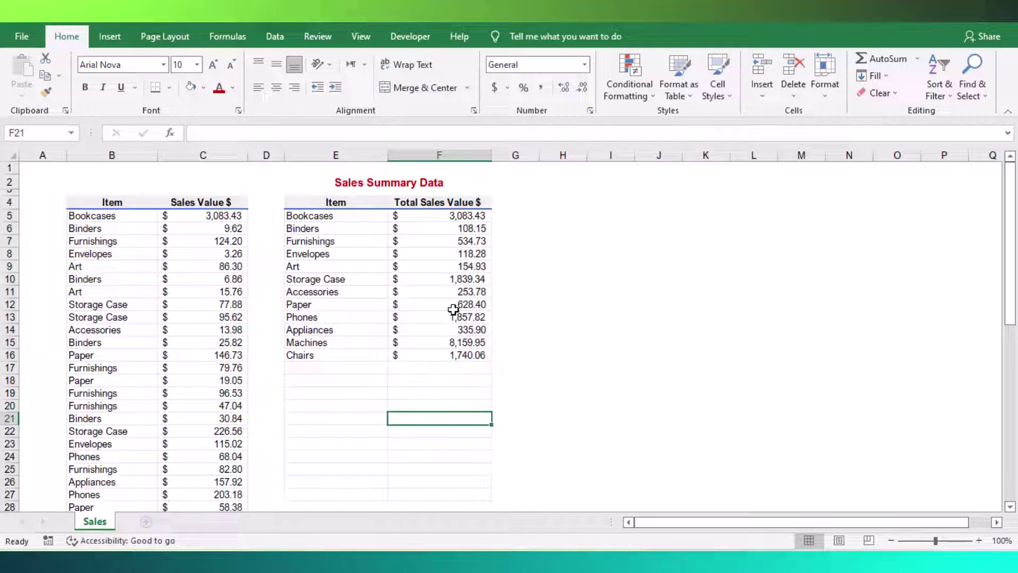
AutoSum F5:F16 into F17 for a grand total of $18,814.78
drag(453, 217, 449, 358)
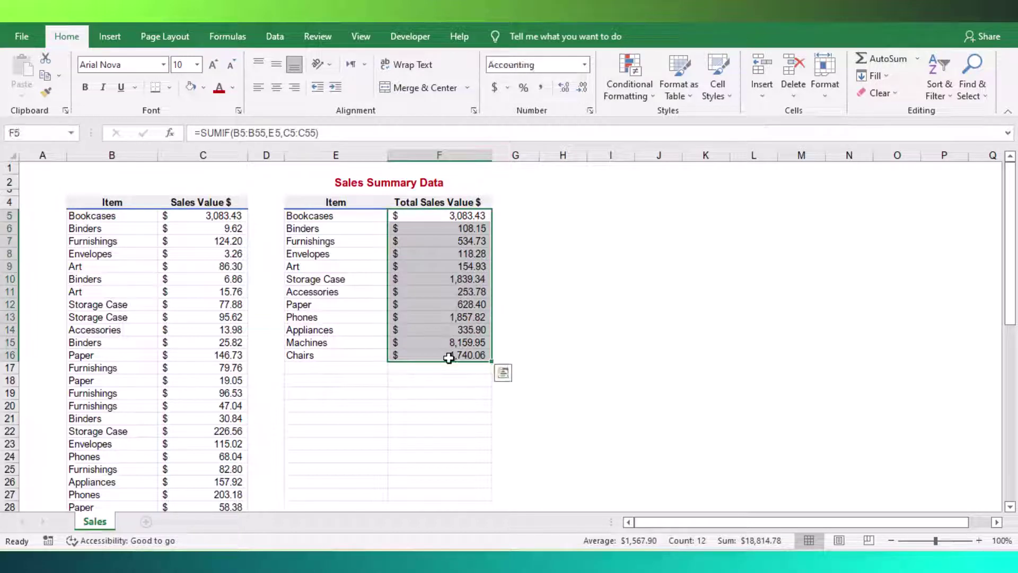
key(alt+=)
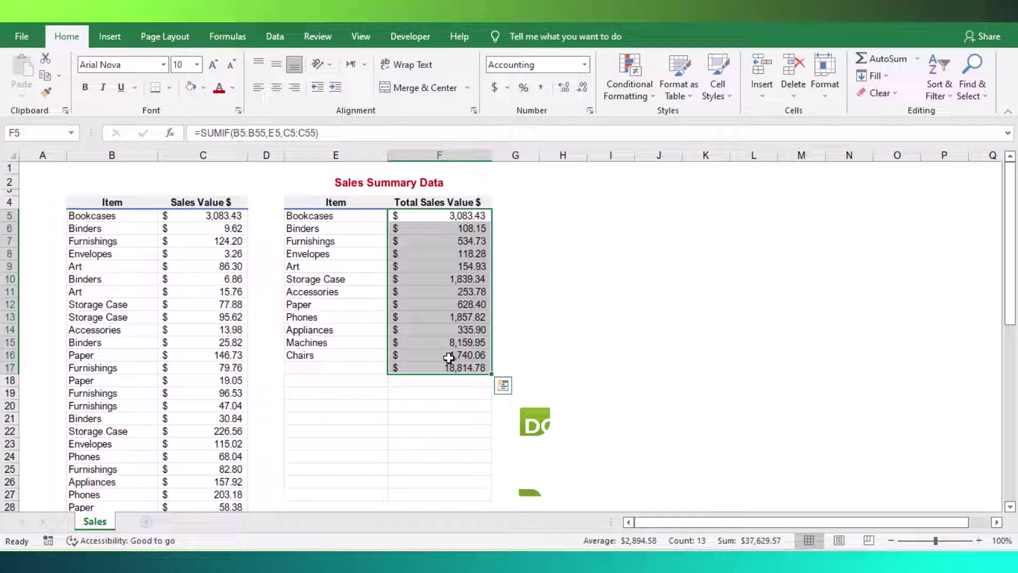
click(442, 367)
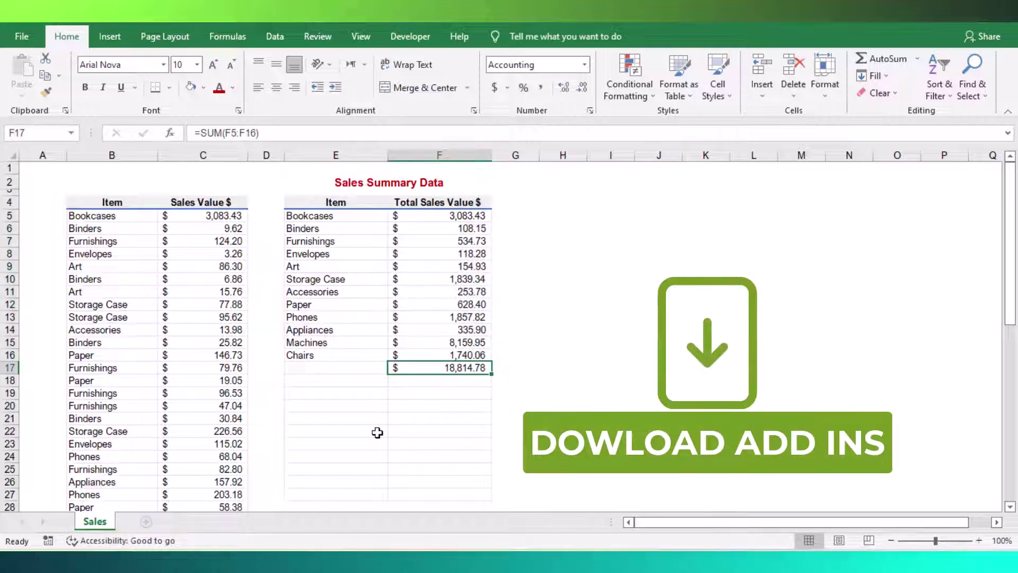
scroll(377, 433, down, 1)
scroll(178, 320, up, 1)
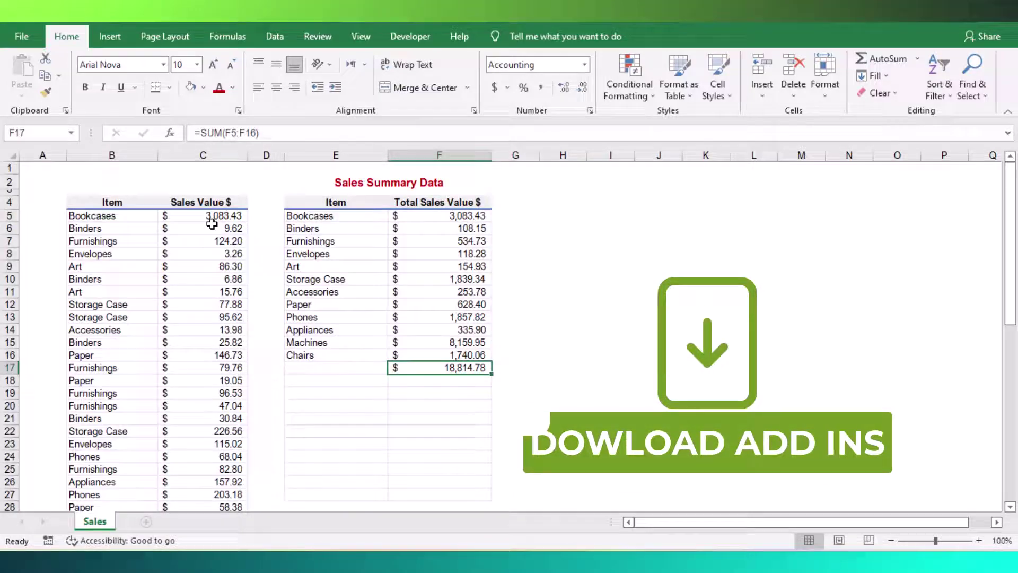
click(229, 159)
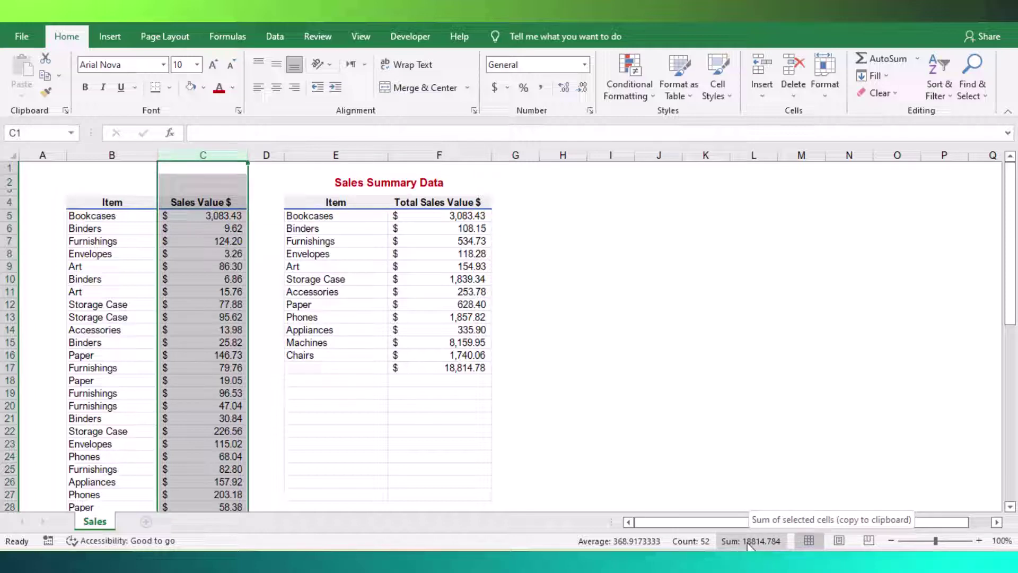
click(618, 341)
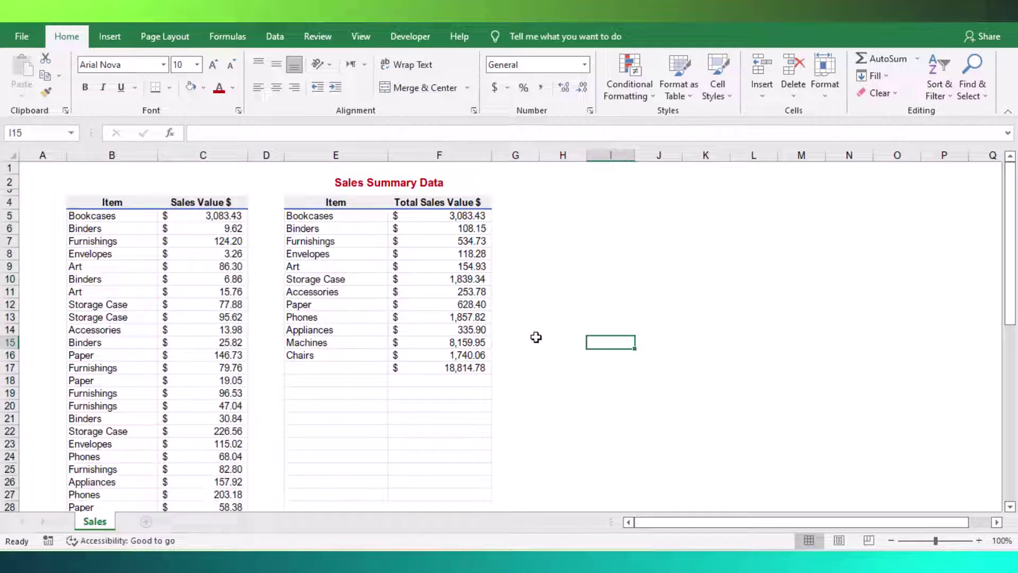